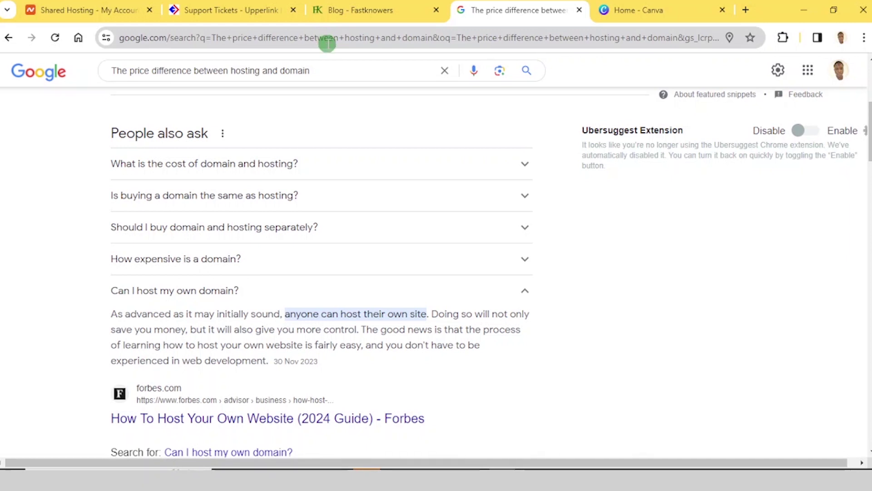
click(335, 20)
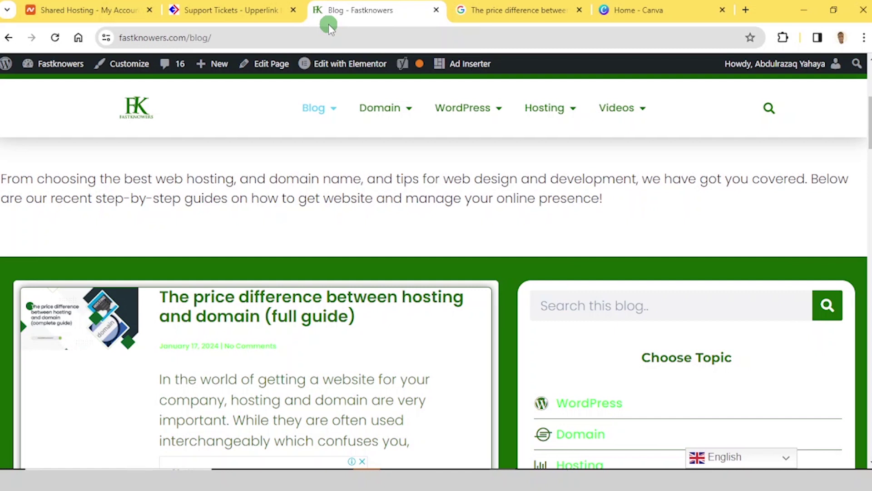
click(87, 14)
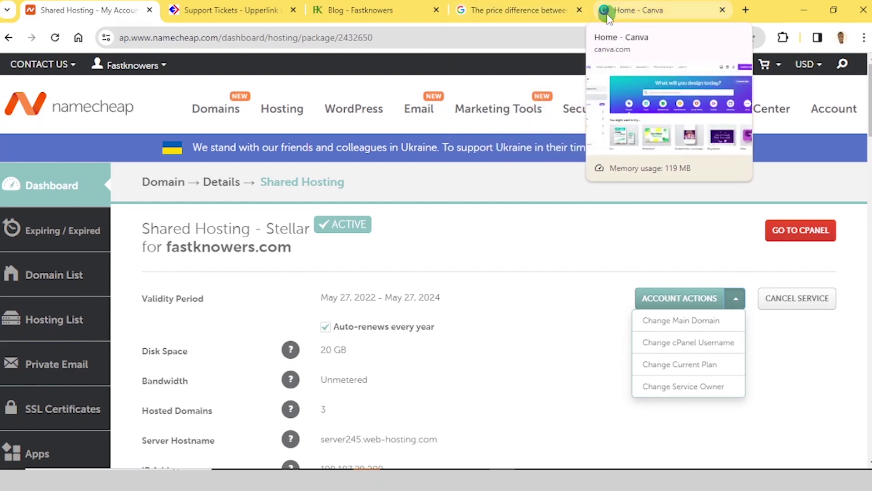
mouse_move(470, 114)
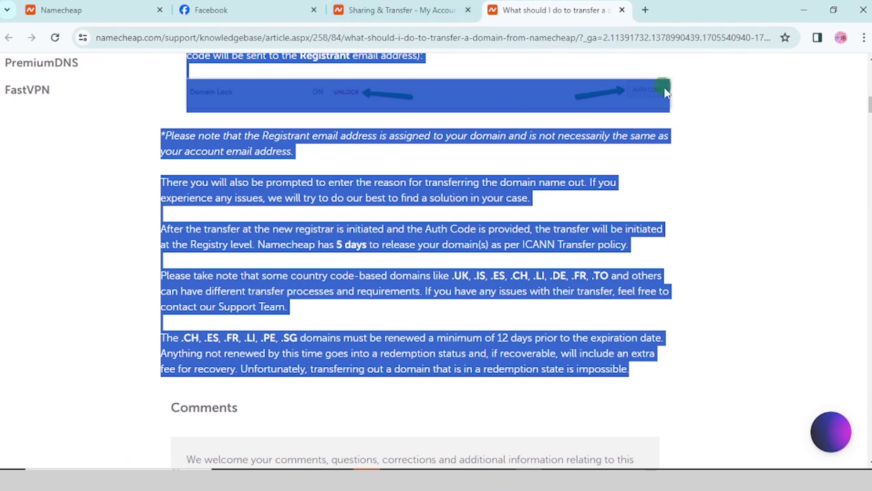
click(714, 120)
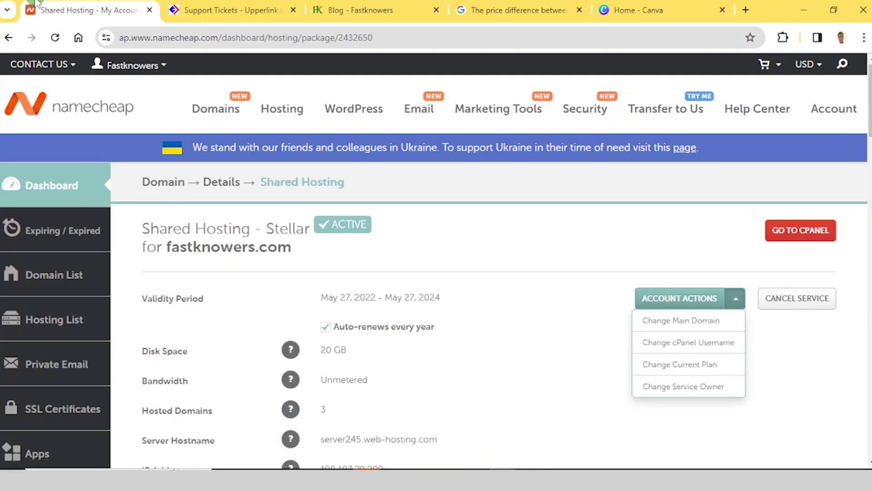
click(8, 9)
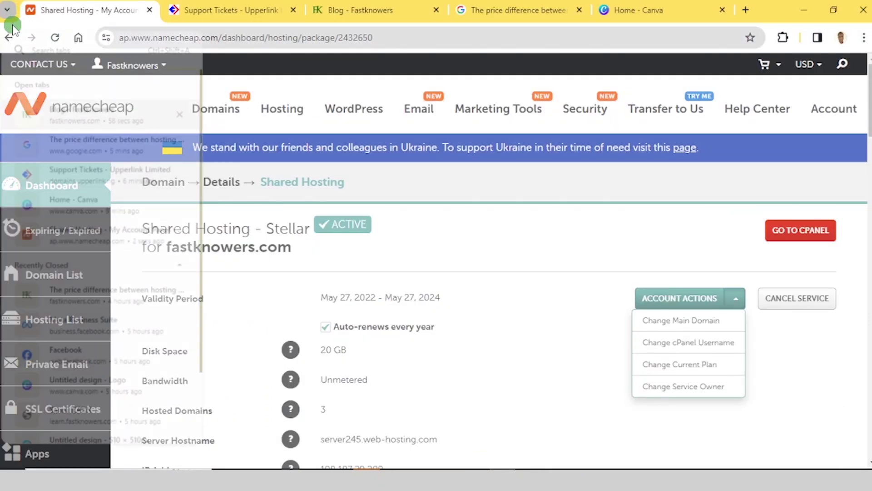
scroll(82, 205, down, 1)
scroll(81, 207, up, 1)
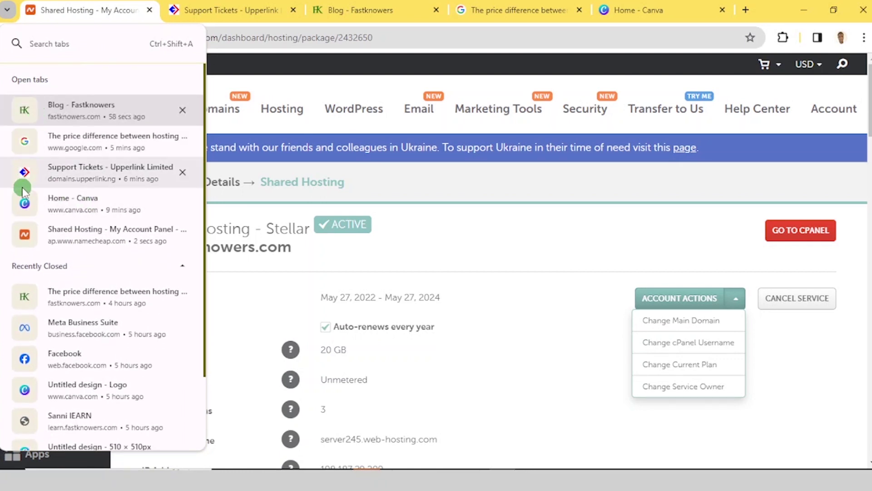
scroll(27, 236, down, 2)
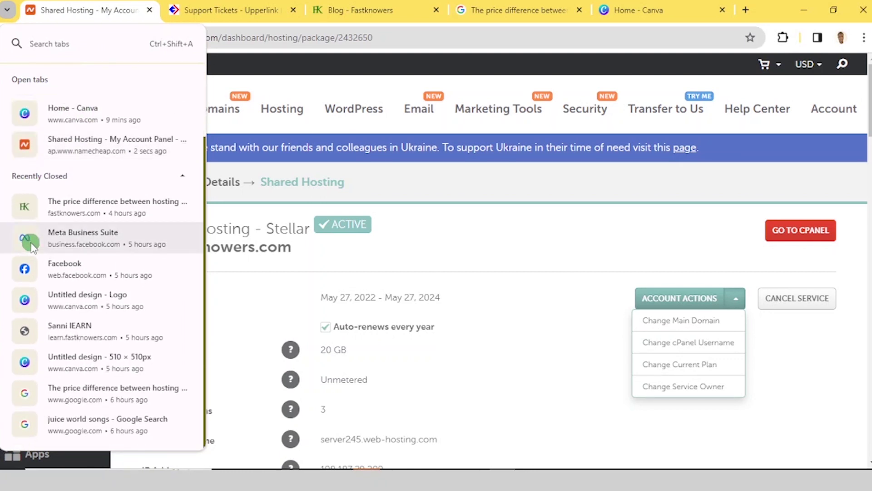
click(464, 239)
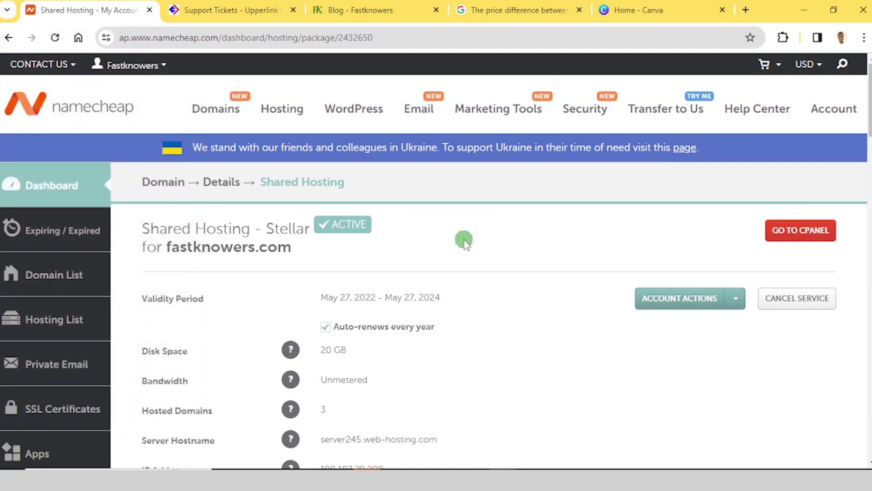
- Open the learn.fastknowers.com site in a new browser tab
click(746, 10)
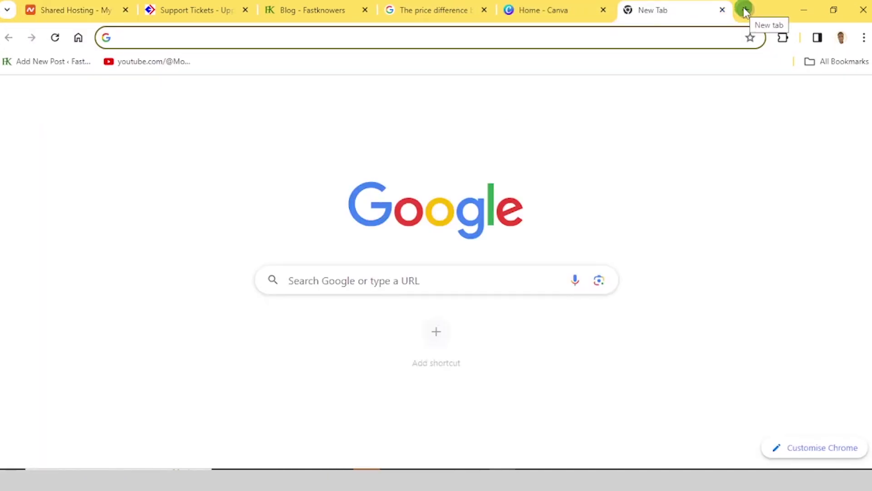
text(learn)
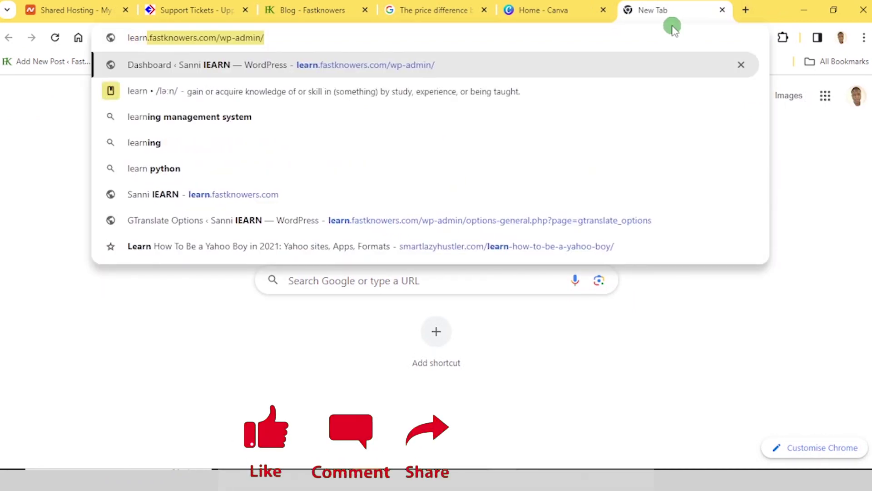
click(216, 194)
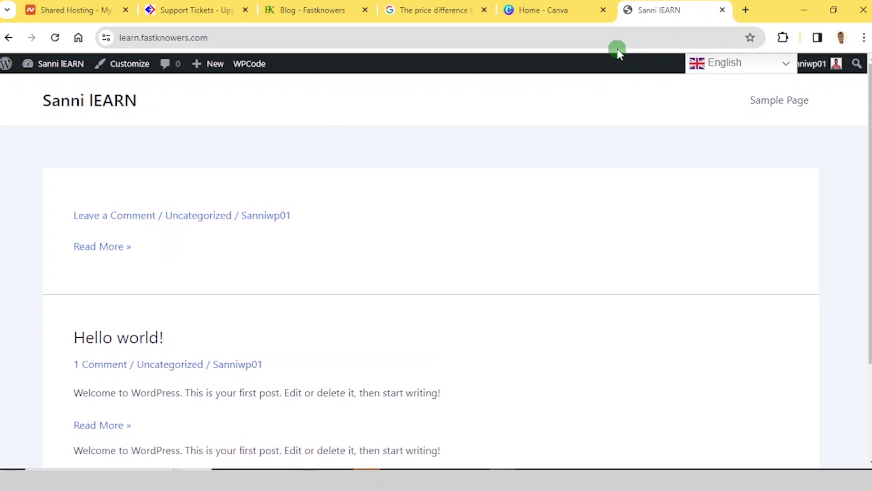
- Search Google for "fastknowers" in a new browser tab and examine the site icons beside the results
click(541, 10)
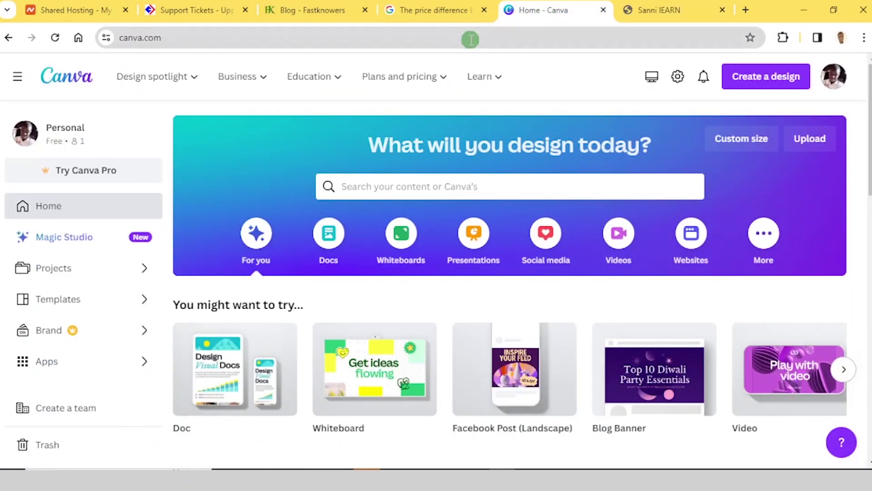
click(439, 13)
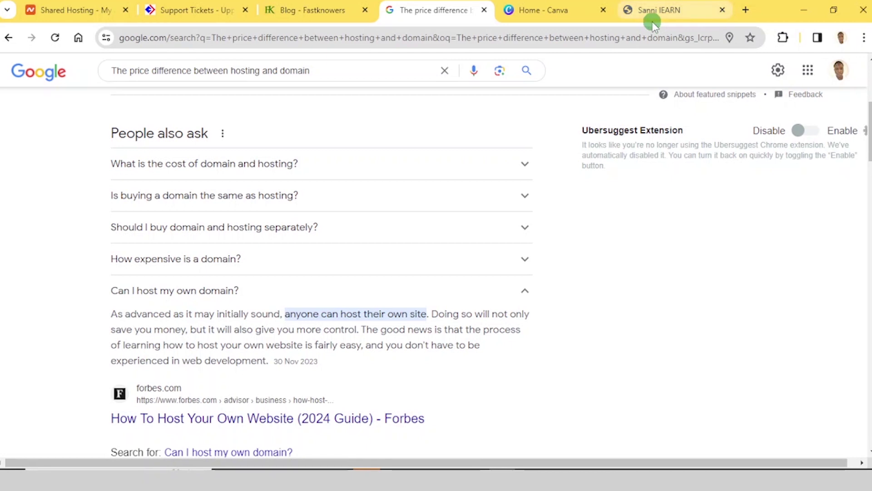
click(744, 10)
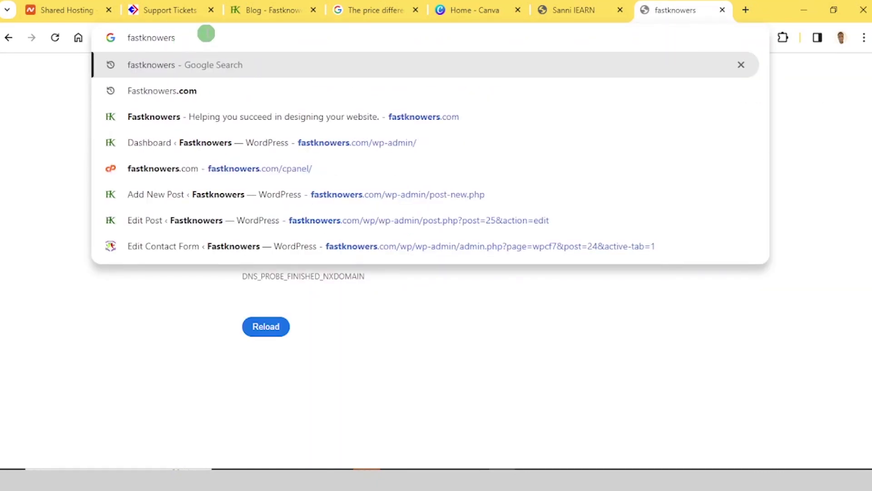
key(Return)
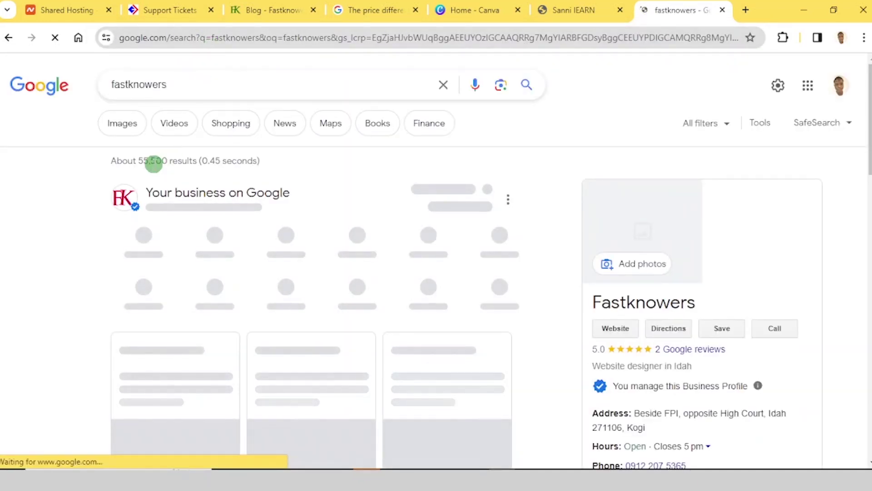
scroll(166, 159, down, 7)
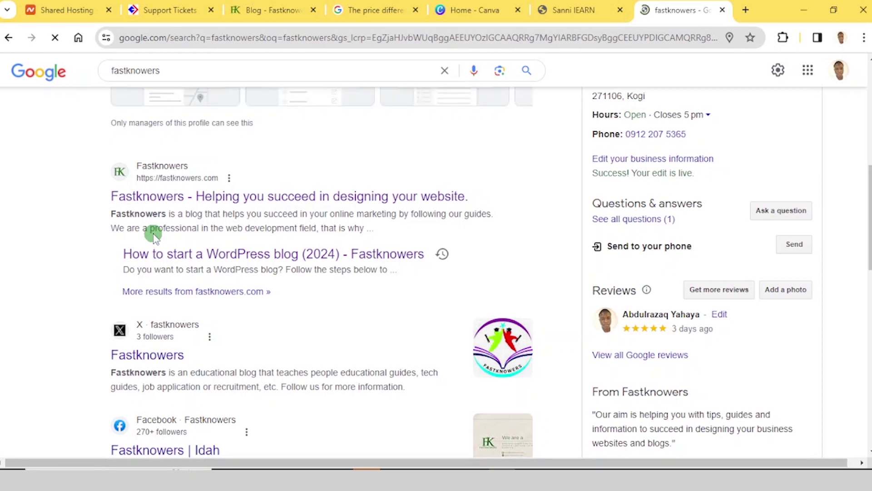
click(122, 195)
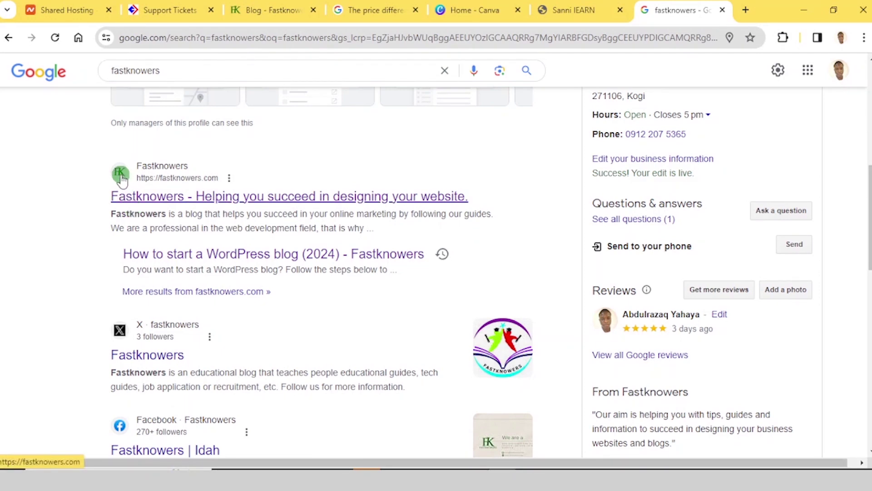
scroll(122, 180, down, 5)
scroll(135, 184, down, 3)
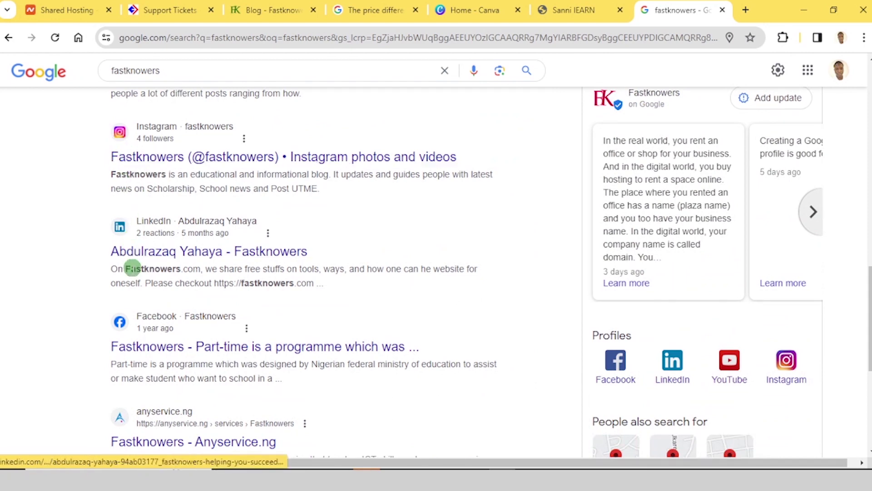
scroll(143, 223, down, 8)
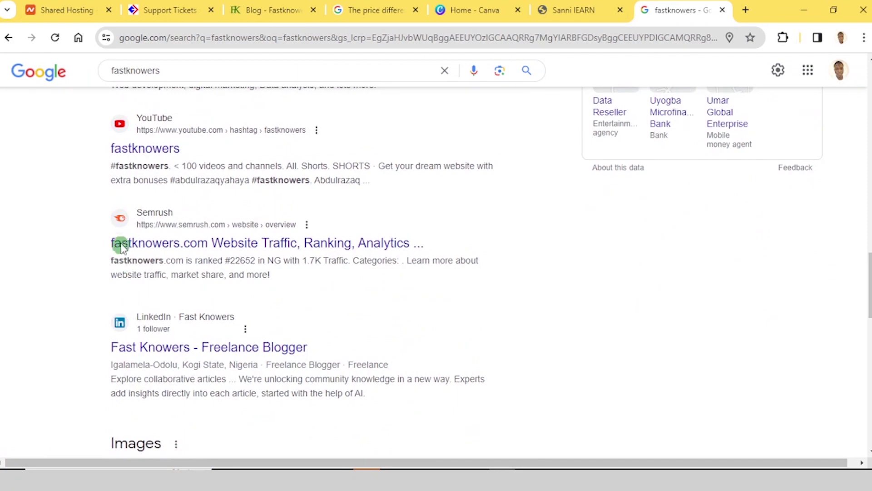
scroll(173, 218, down, 3)
scroll(179, 222, up, 12)
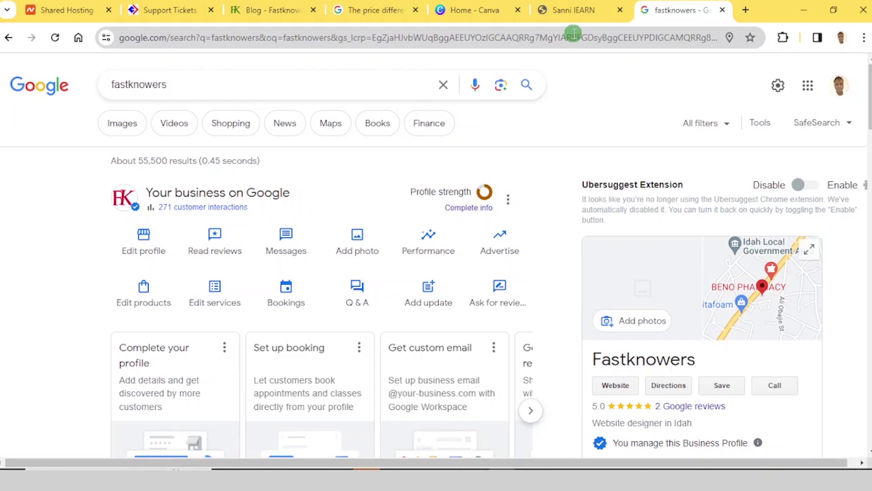
- Return to the learn.fastknowers.com site, open its WordPress customizer and look through the available settings sections
click(560, 10)
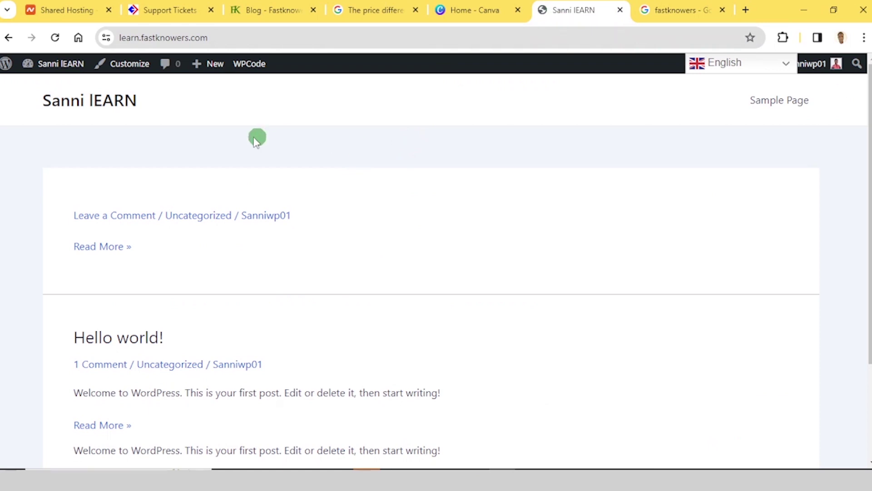
click(119, 73)
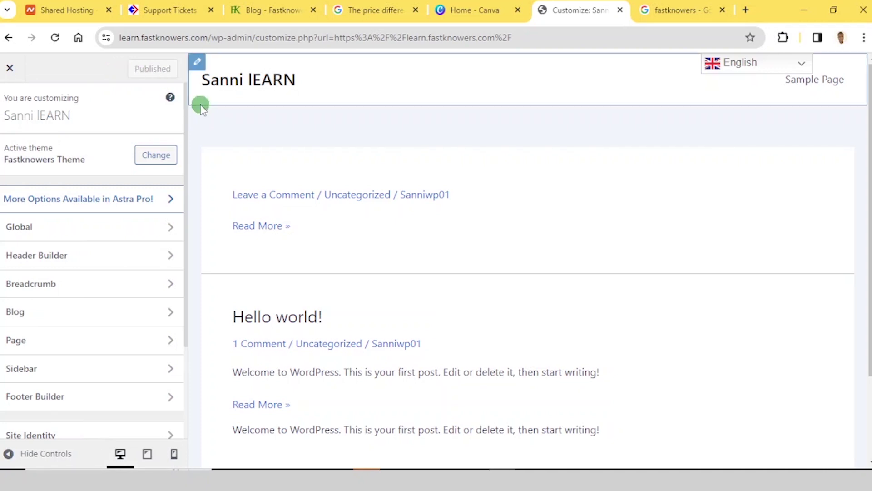
scroll(113, 155, down, 3)
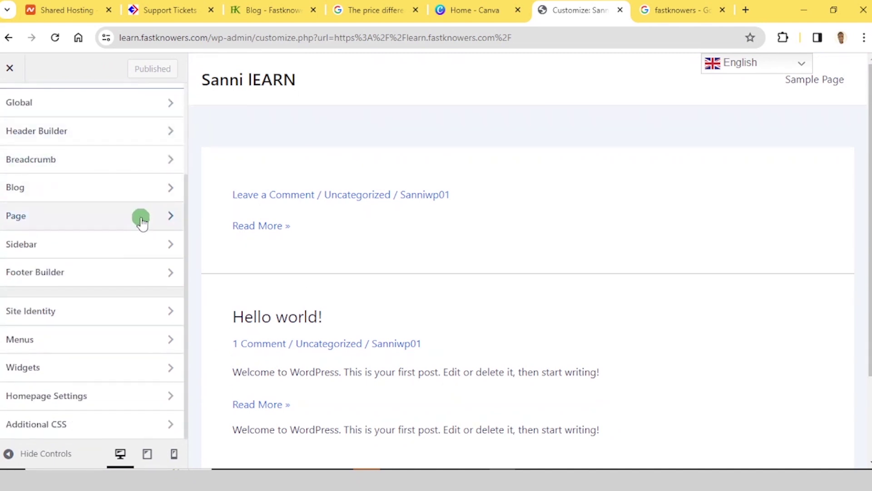
scroll(117, 219, up, 3)
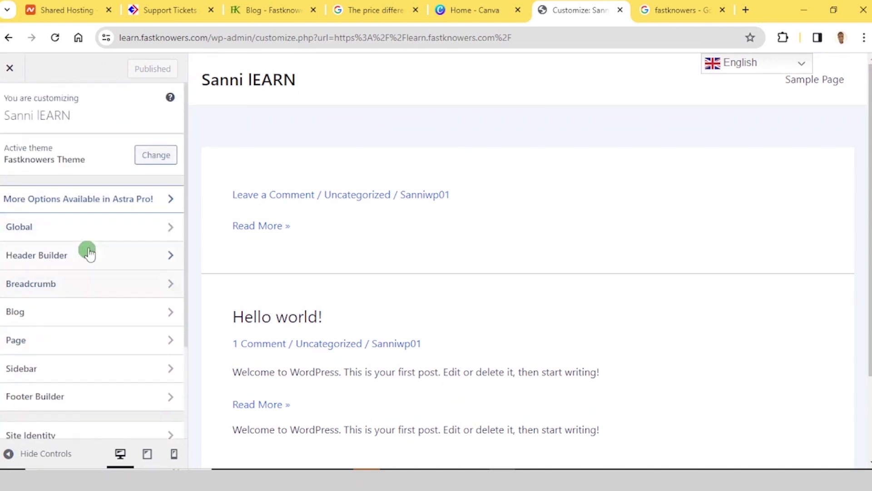
scroll(91, 248, down, 3)
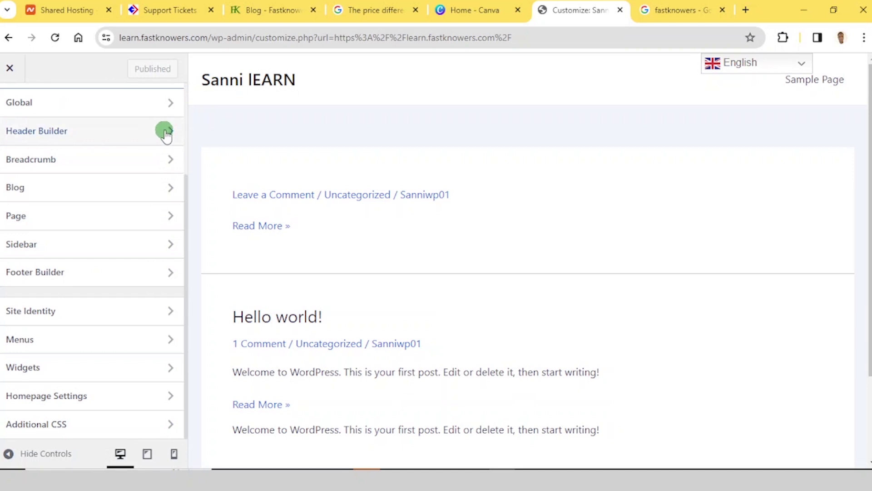
scroll(171, 132, up, 3)
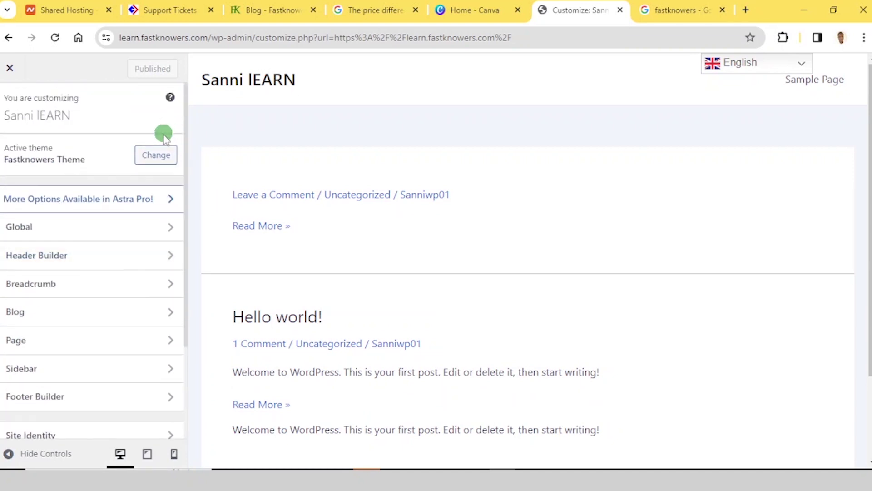
- Open the Site Title & Logo settings in the Header Builder and start selecting a logo from the media library
click(172, 256)
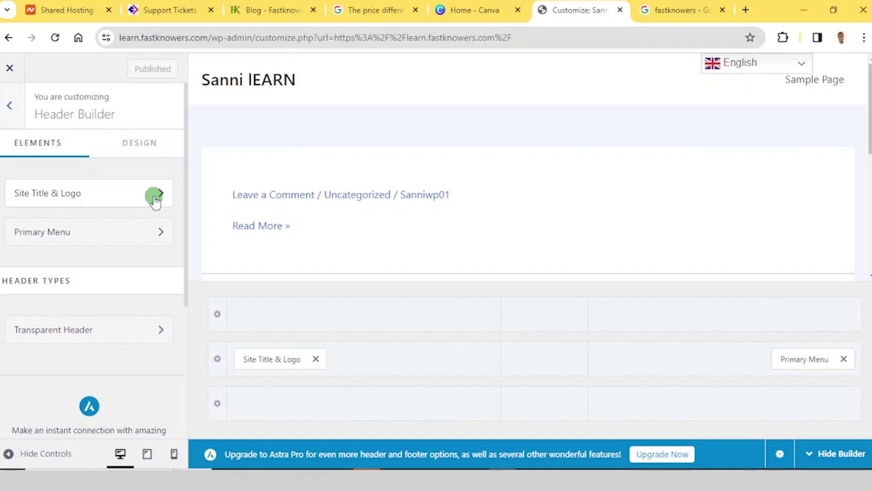
click(155, 199)
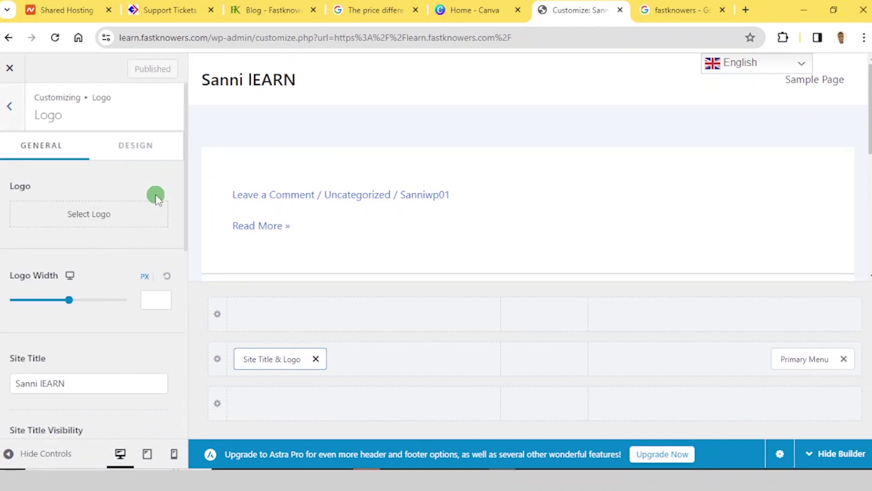
scroll(116, 178, down, 2)
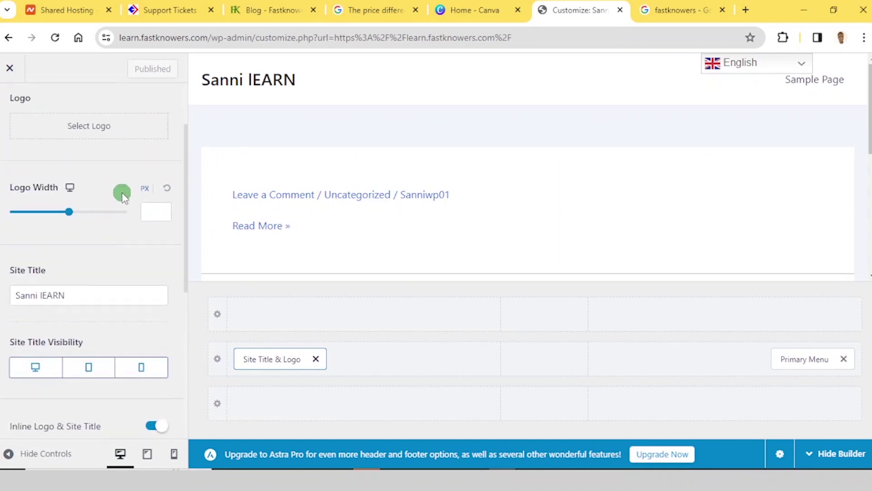
scroll(109, 205, up, 2)
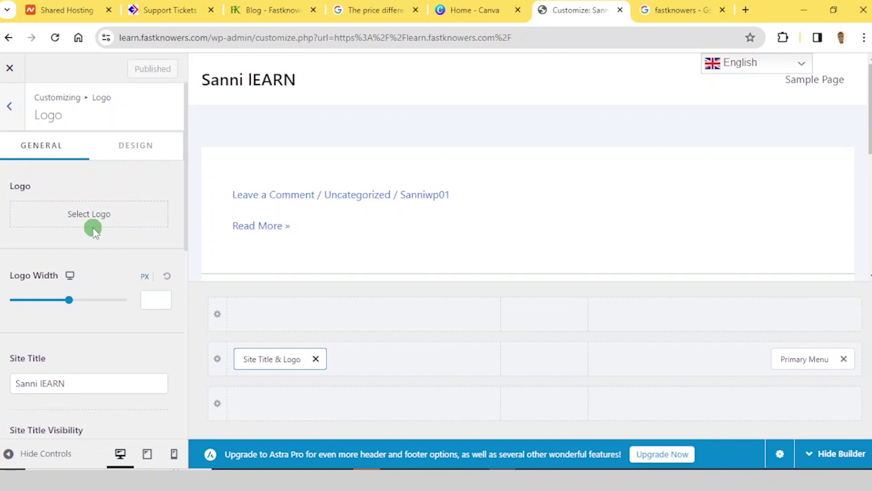
scroll(89, 227, down, 3)
scroll(88, 228, up, 3)
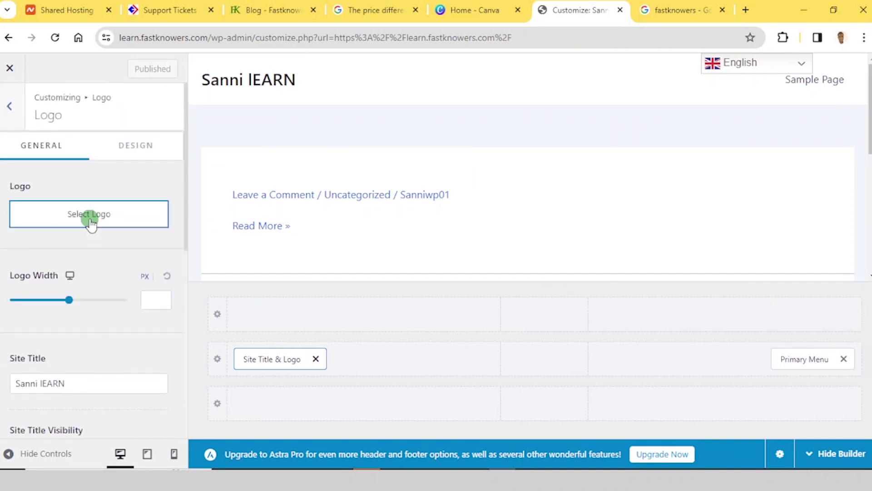
click(90, 220)
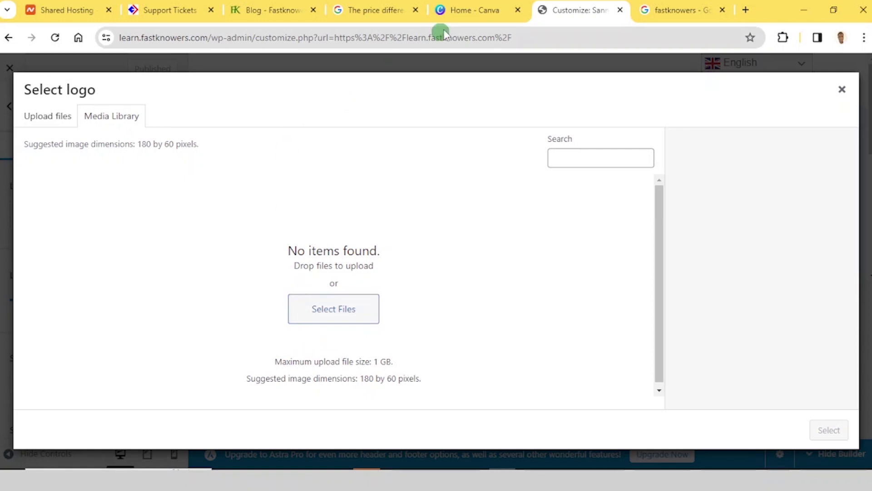
- Switch to Canva and create a new custom-size design of 500 × 500 px
click(455, 12)
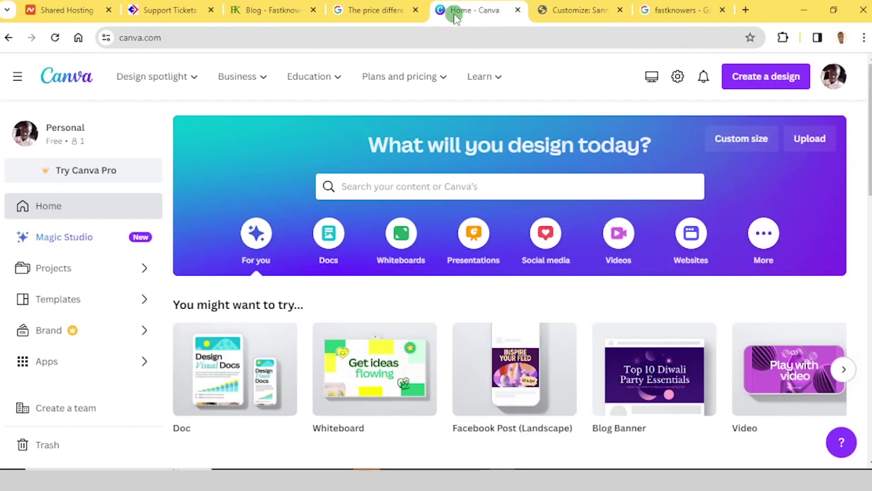
mouse_move(400, 77)
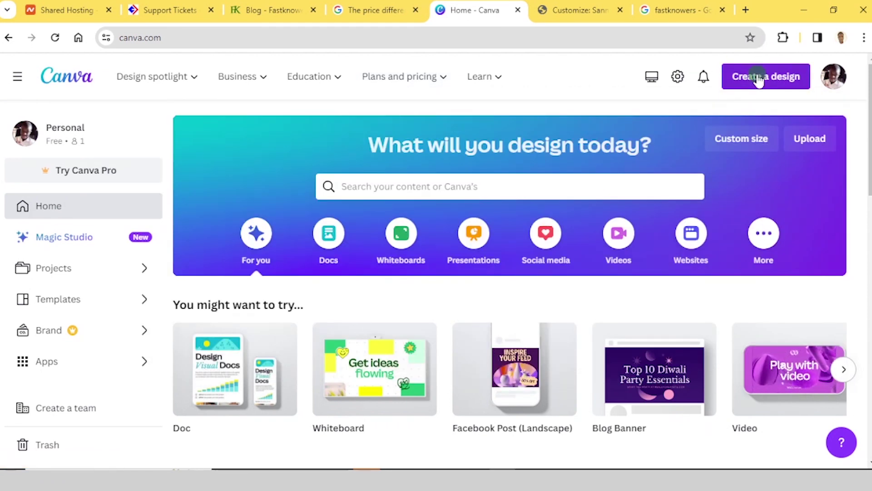
click(744, 139)
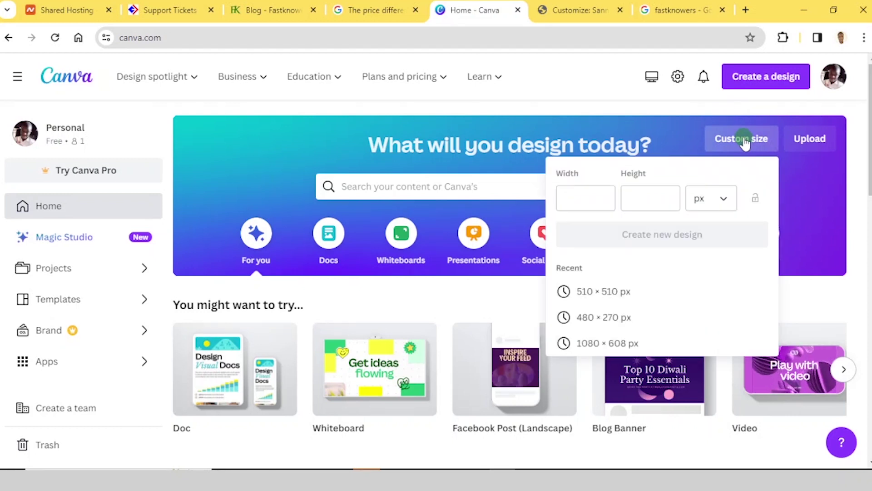
click(593, 203)
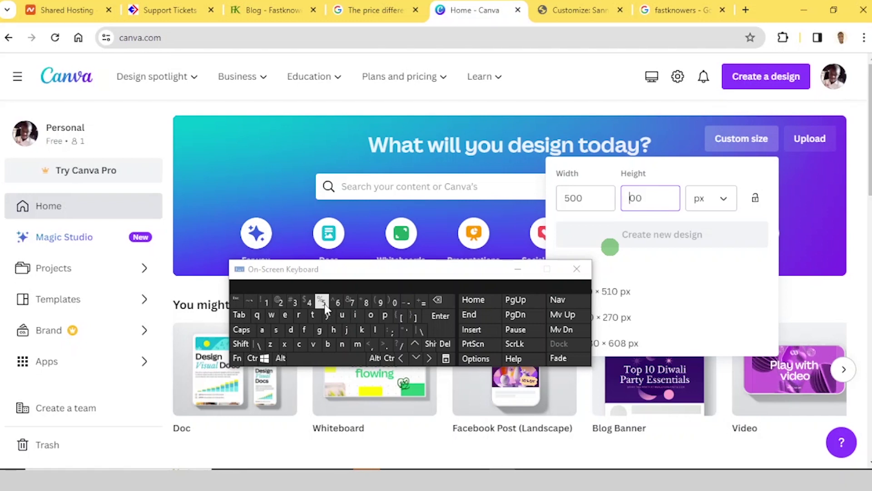
click(323, 303)
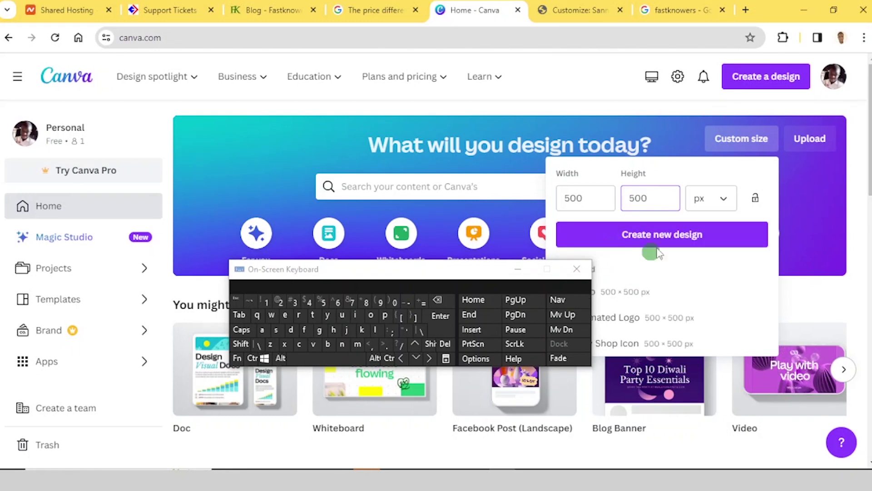
click(680, 235)
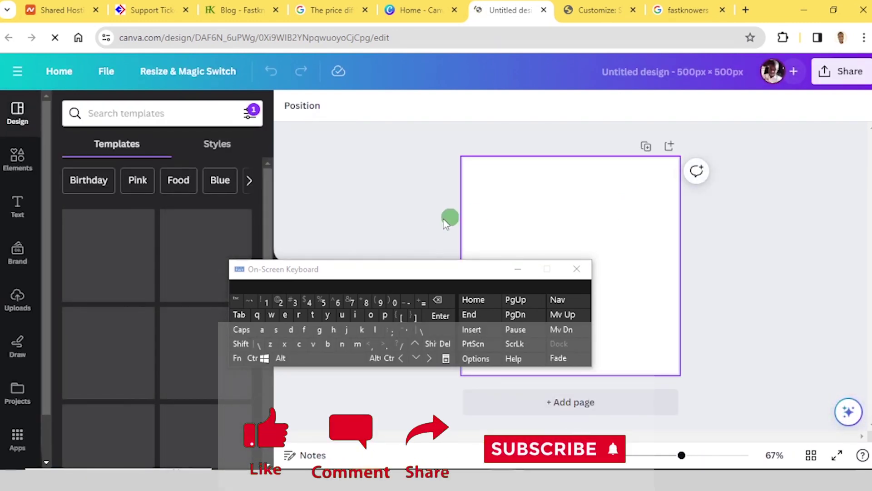
- Search the uploaded images for "fastknowers" and add the green FK FASTKNOWERS logo without a tagline to the blank page
drag(447, 278, 494, 360)
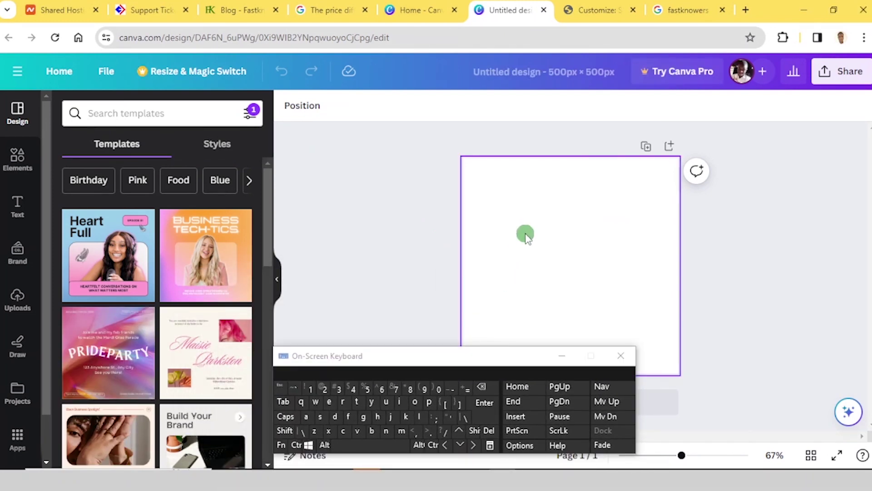
click(15, 303)
click(120, 111)
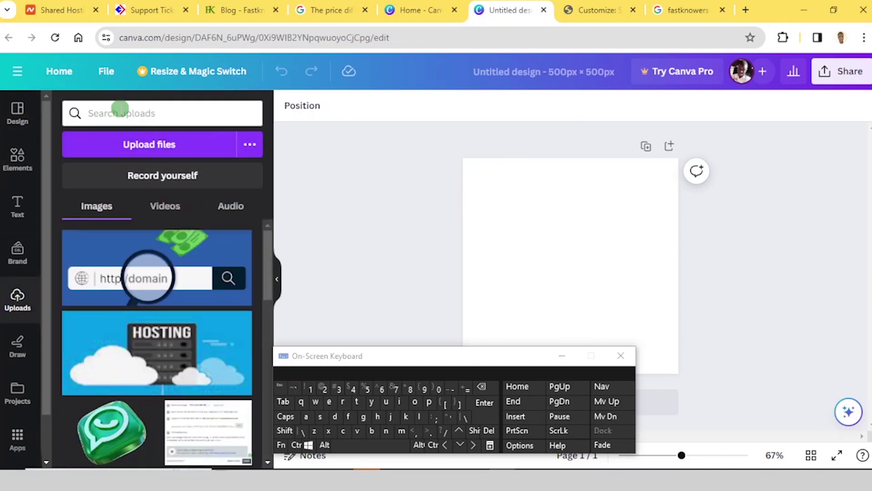
text(fast)
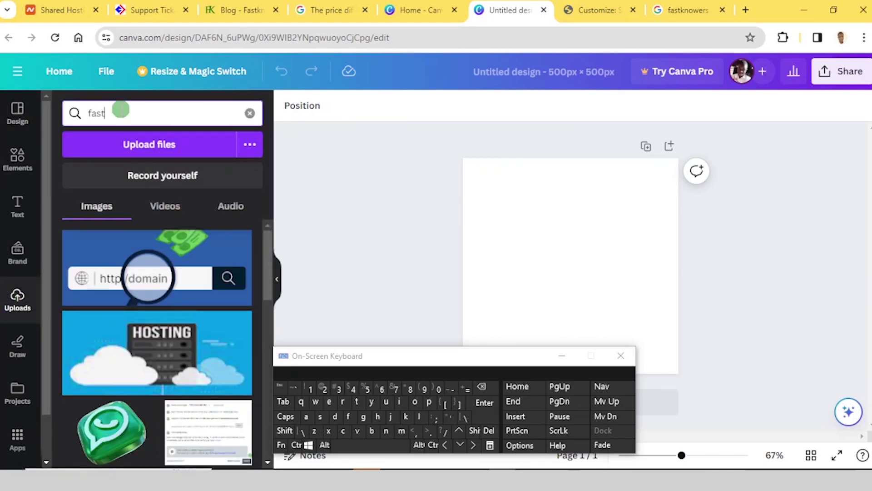
text(knowers)
key(Return)
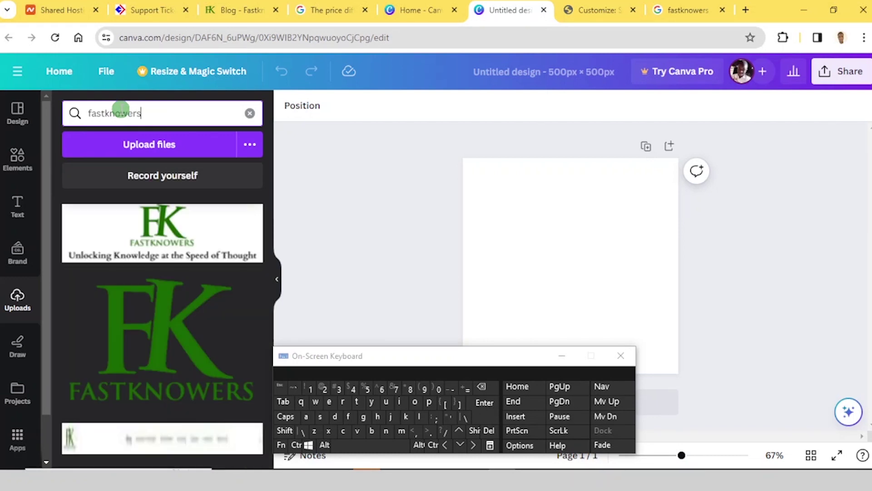
click(146, 331)
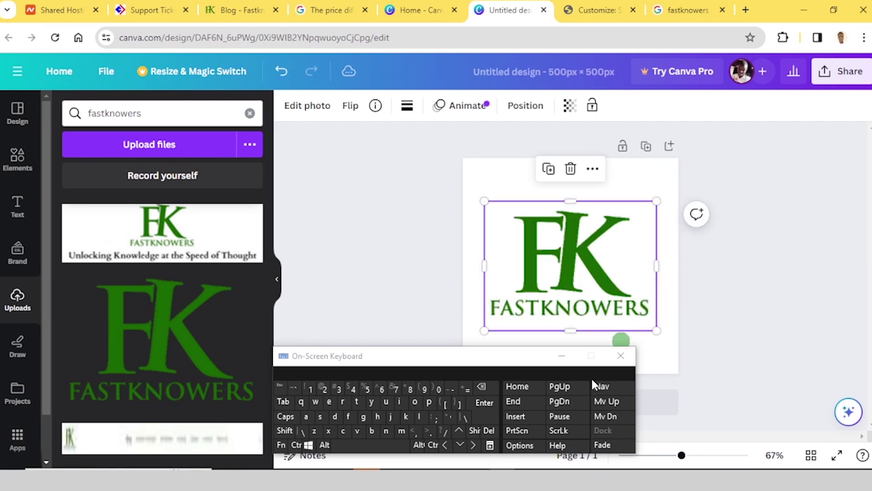
- Enlarge the FK logo to about the full page width and move it into the upper part of the page
drag(493, 362, 575, 403)
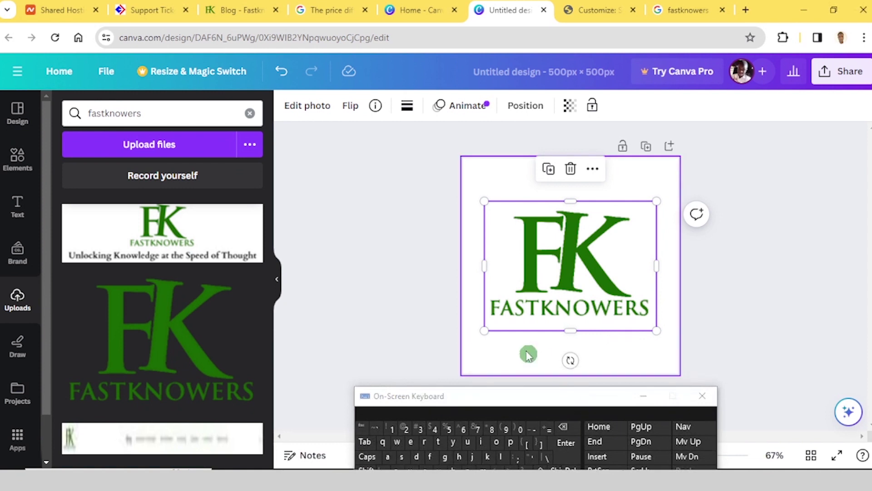
drag(483, 331, 464, 354)
drag(665, 192, 678, 179)
drag(578, 255, 588, 231)
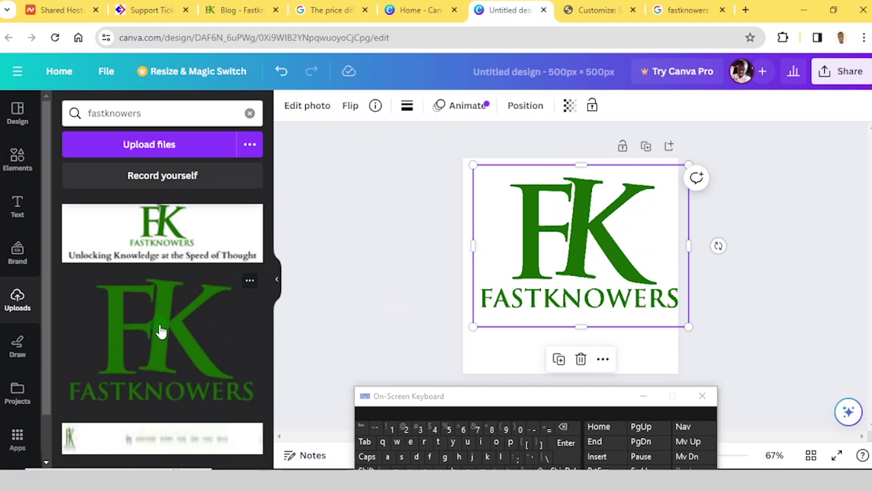
click(384, 269)
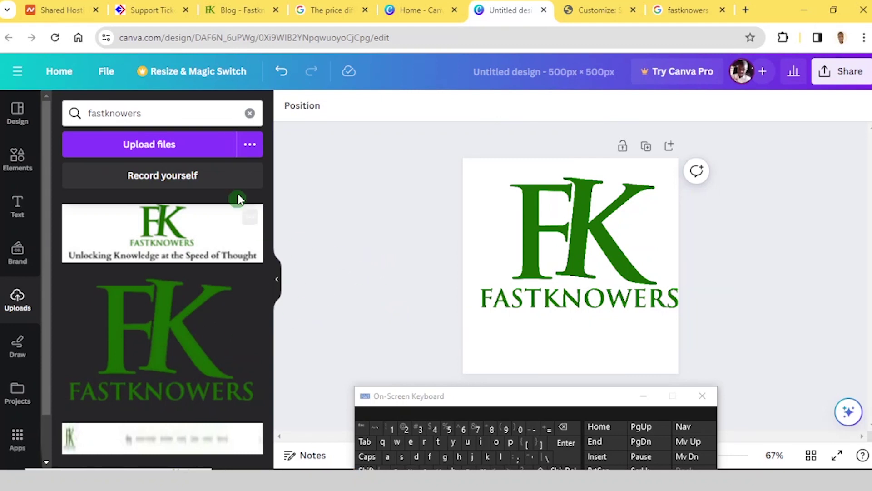
mouse_move(579, 243)
mouse_down()
mouse_move(576, 253)
mouse_move(574, 246)
mouse_up()
- Examine the design's download settings, including the file types, size and background options, and close them
click(841, 71)
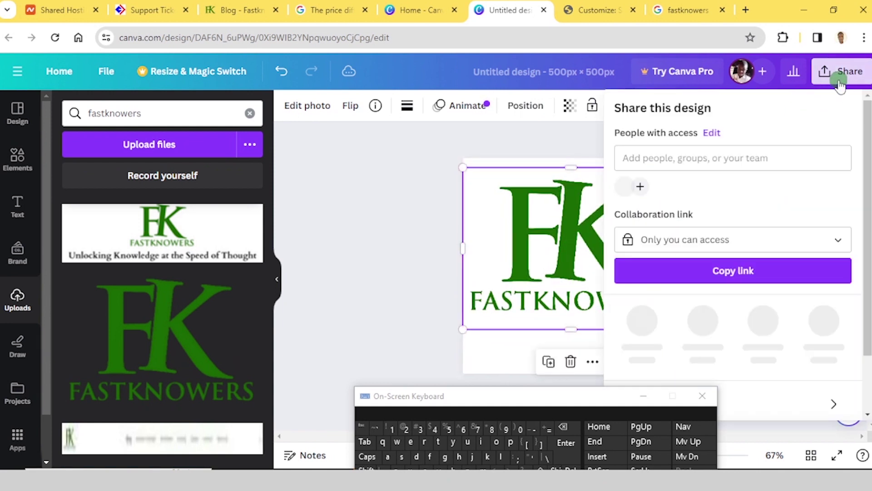
scroll(749, 205, down, 2)
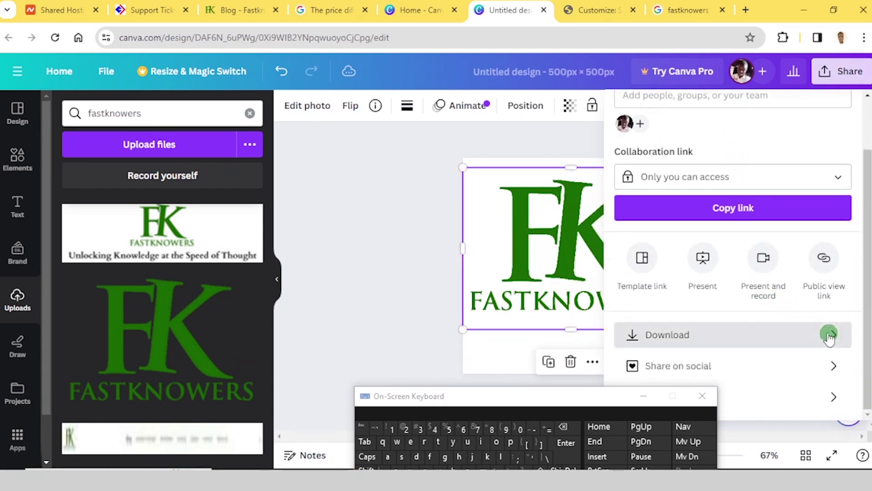
click(827, 332)
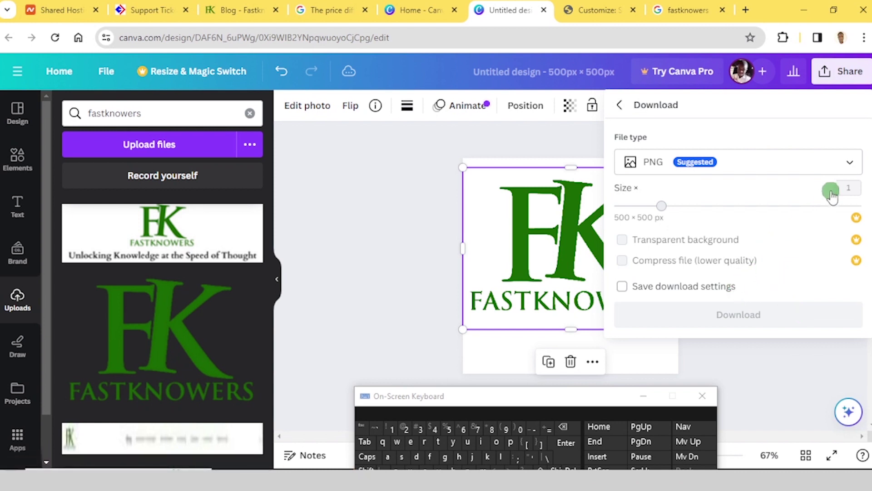
click(849, 163)
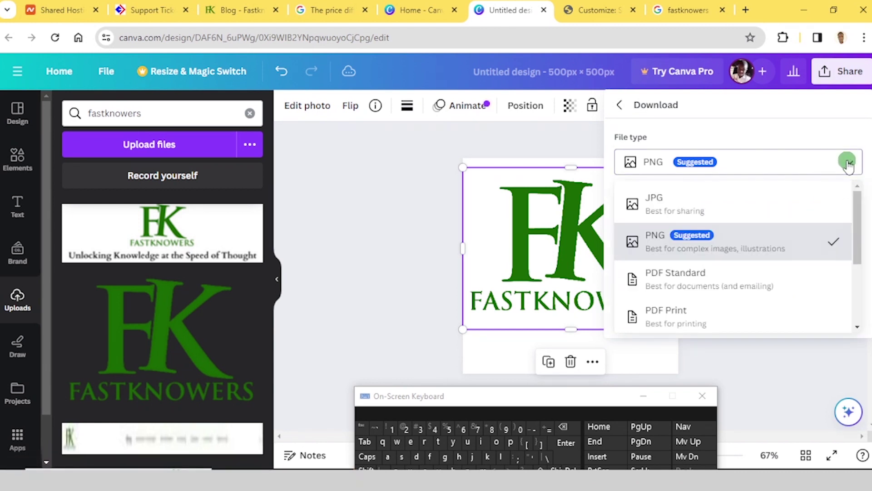
click(849, 164)
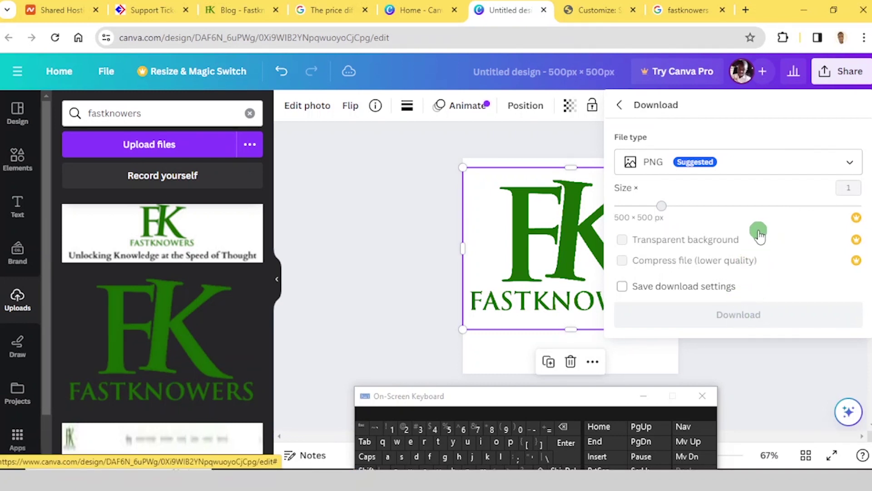
click(759, 288)
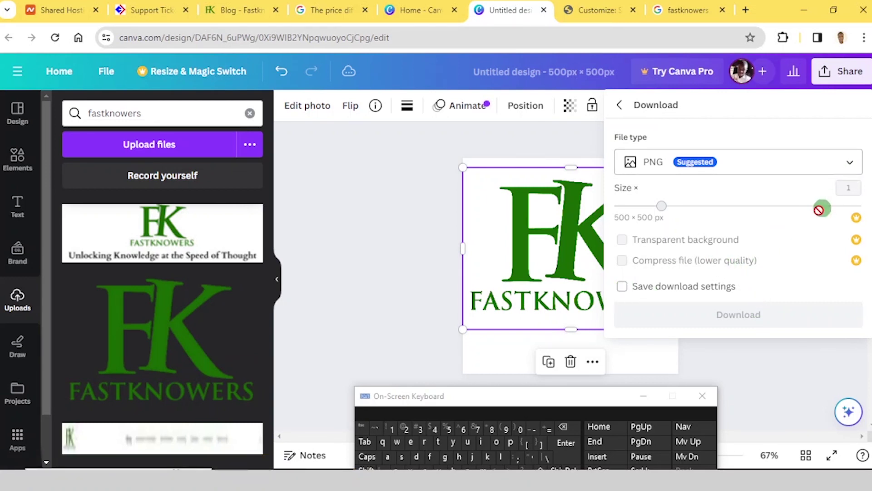
click(634, 286)
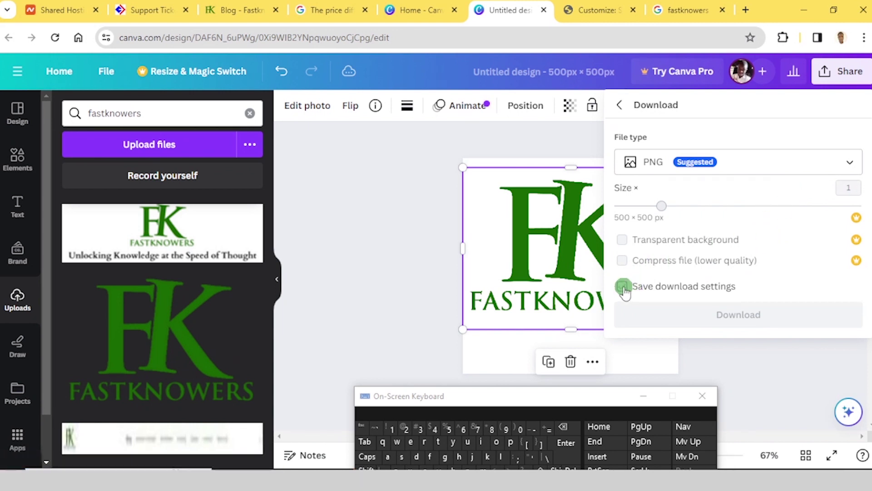
click(368, 252)
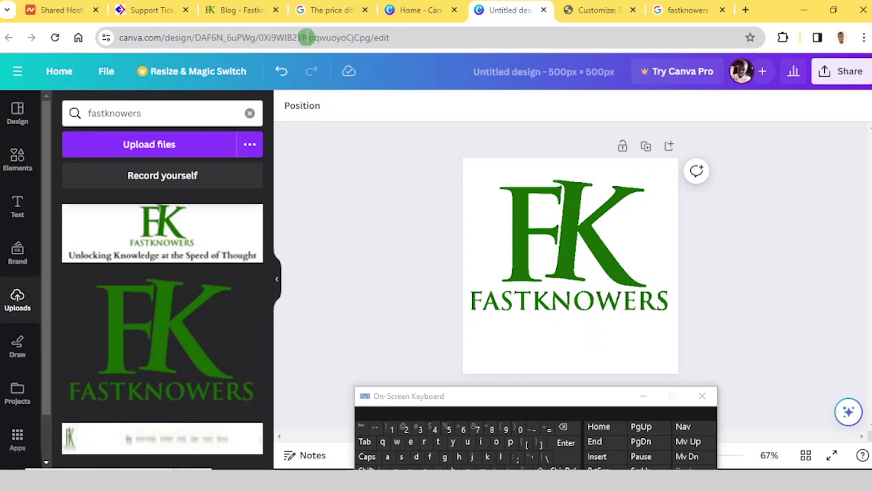
- Return to the WordPress logo selection and upload fastknowers_logo__1_-removebg-preview from the Downloads folder
click(583, 5)
click(331, 310)
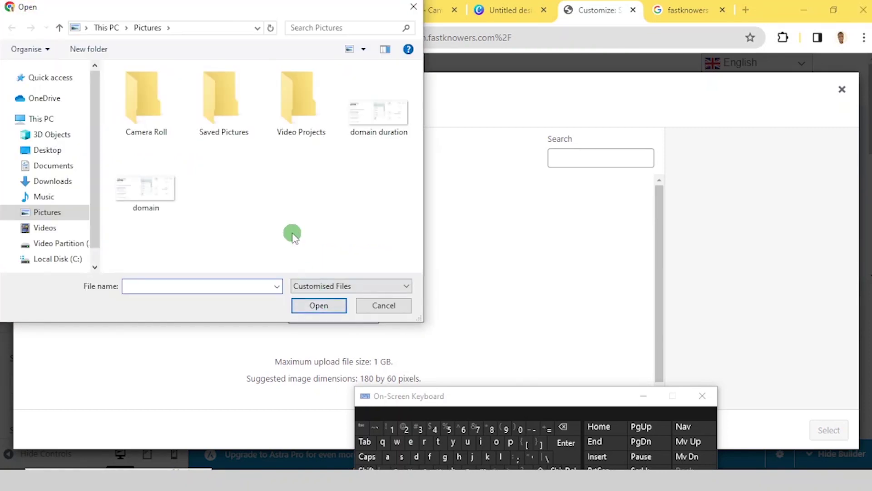
click(52, 182)
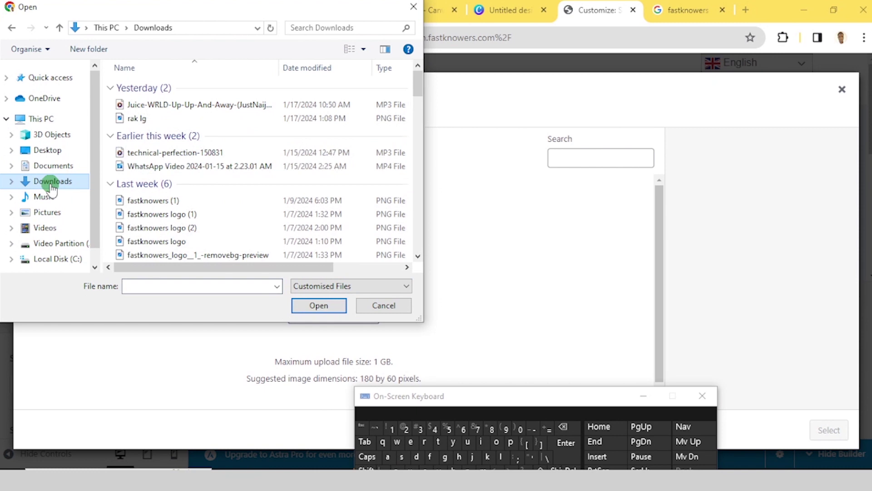
scroll(205, 125, down, 1)
scroll(200, 136, up, 1)
scroll(196, 150, down, 1)
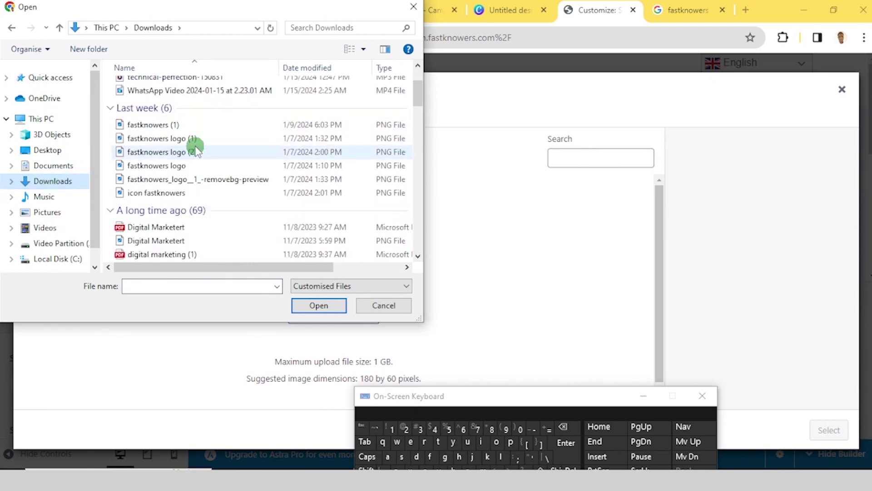
click(171, 181)
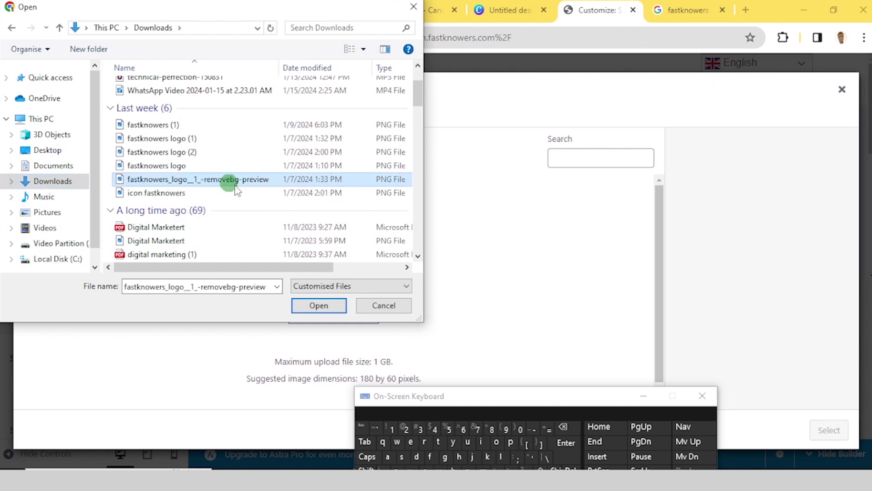
click(319, 306)
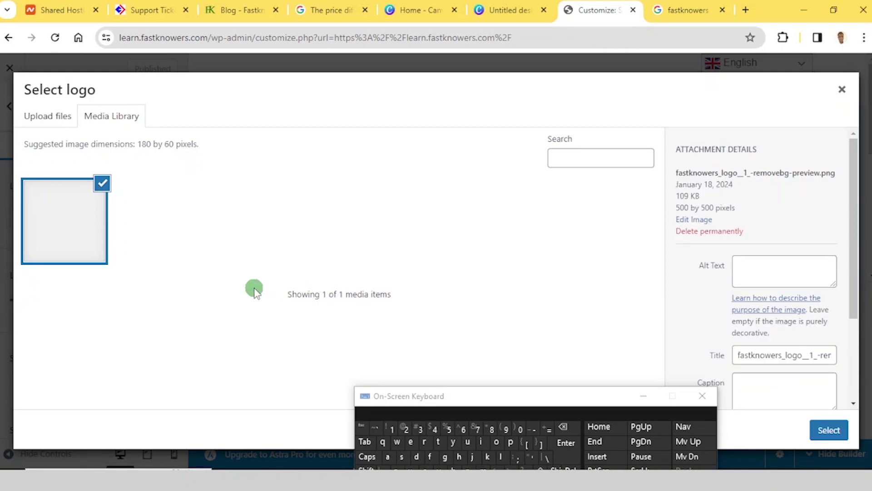
- Set the uploaded logo's alt text to "Fastknowers learn Logo"
scroll(747, 220, down, 4)
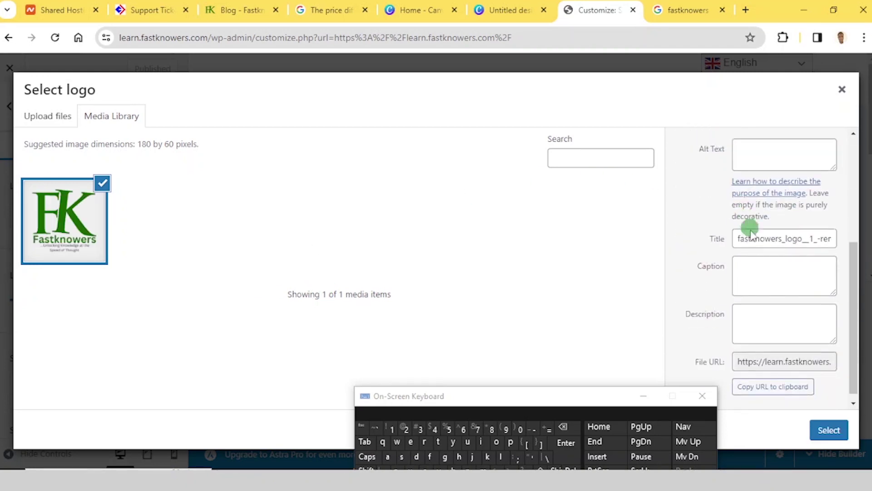
scroll(763, 295, up, 3)
click(769, 285)
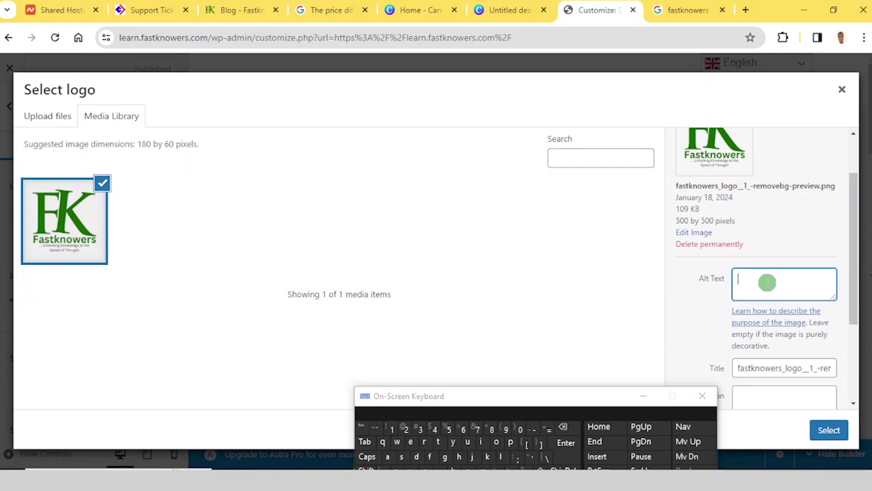
text(Fastknowers)
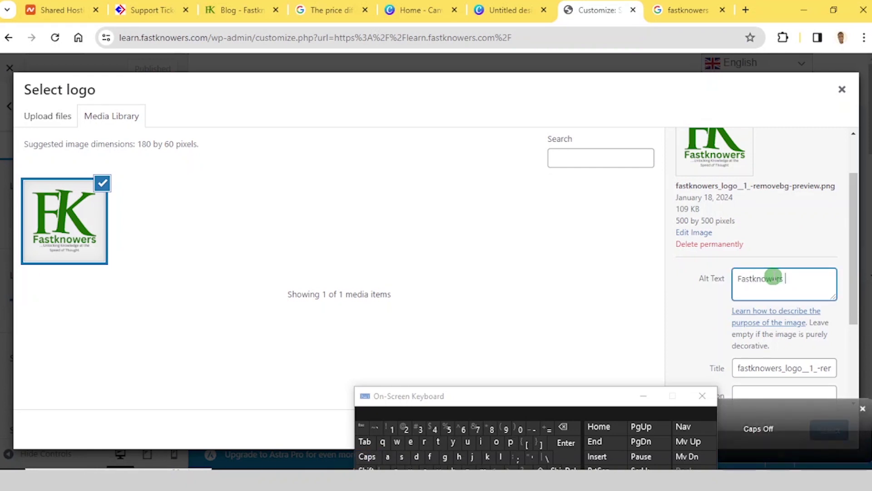
text( learn)
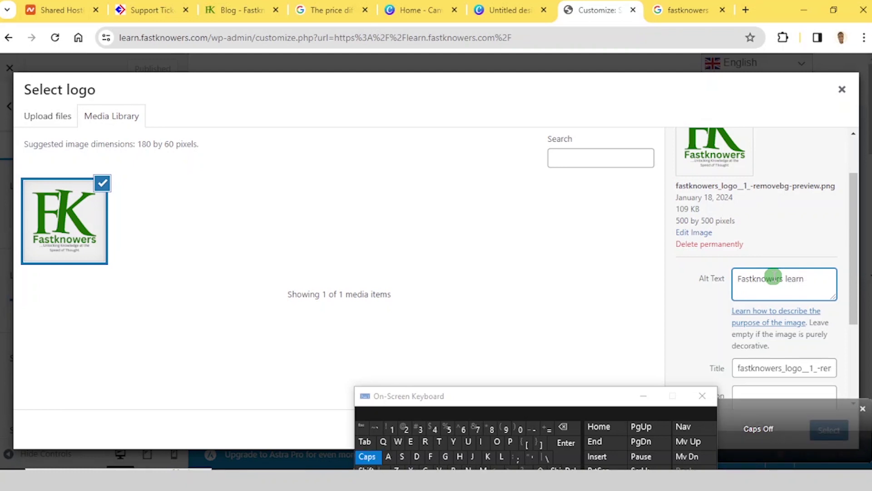
text( Logo)
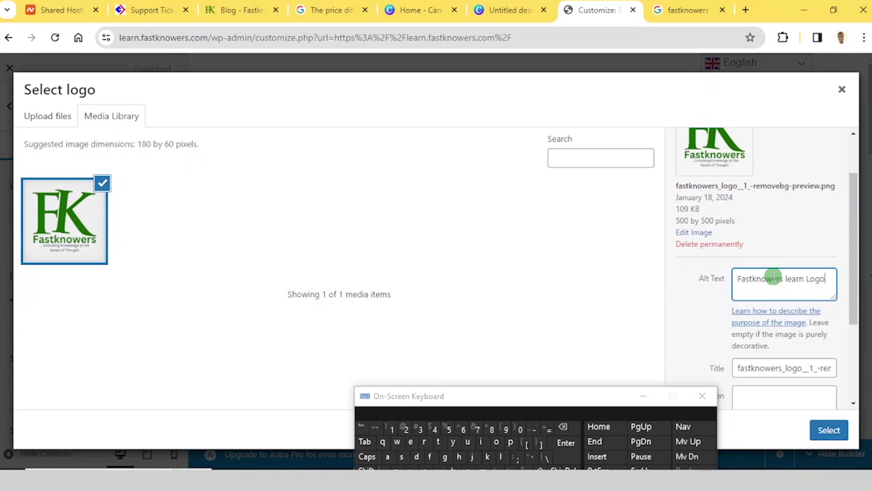
- Copy the logo's alt text "Fastknowers learn Logo" into its Description field
scroll(773, 276, down, 3)
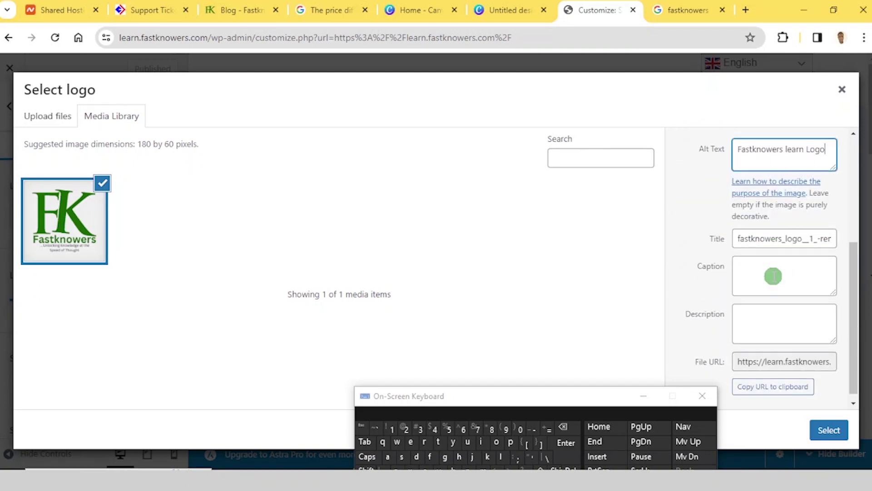
triple_click(801, 141)
key(ctrl+c)
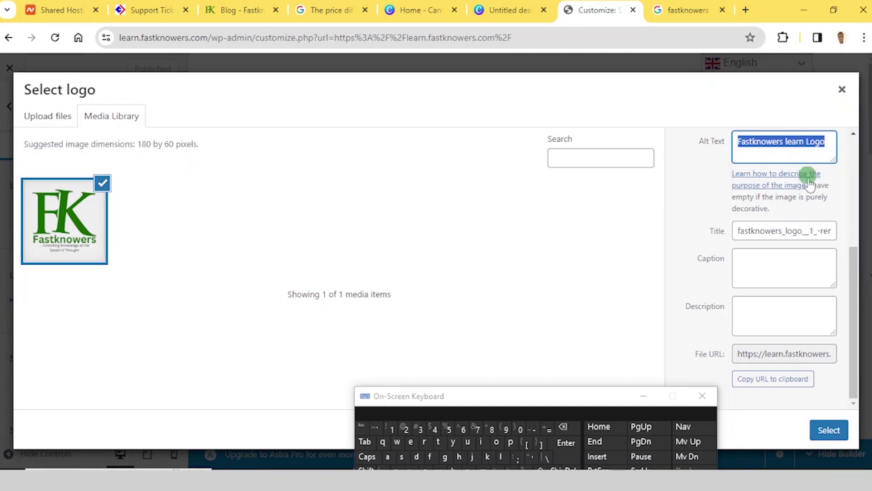
click(802, 316)
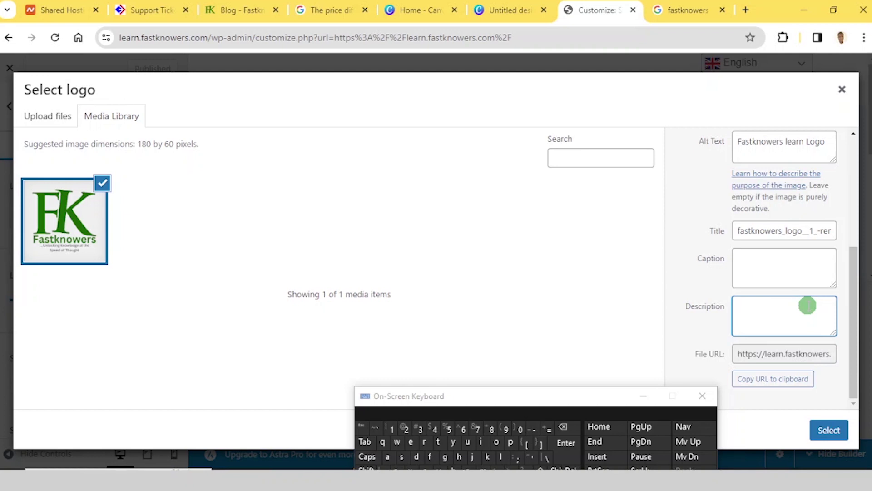
key(ctrl+v)
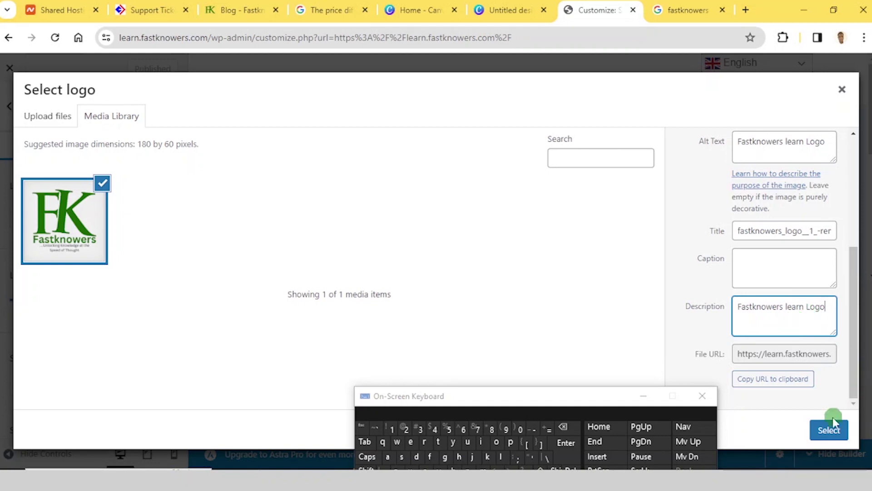
- Use the image as the site logo, cropped tightly around the FK letters and the Fastknowers name, leaving out the slogan
click(825, 430)
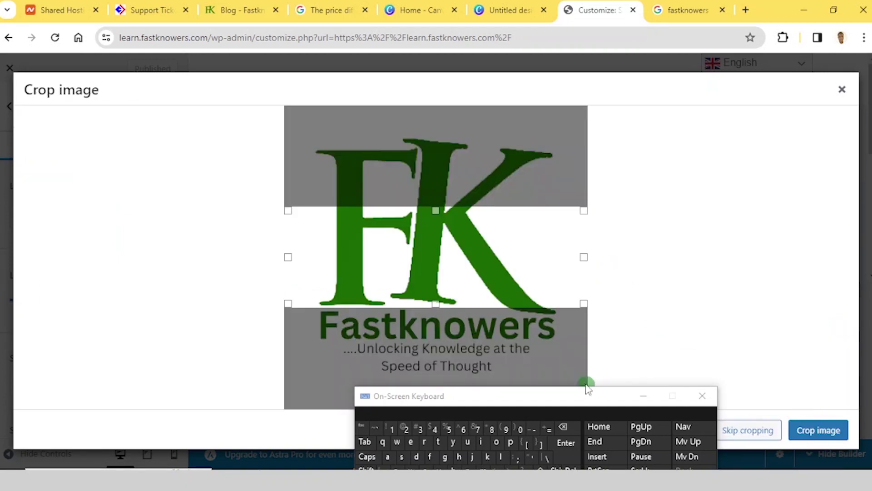
drag(435, 310, 447, 341)
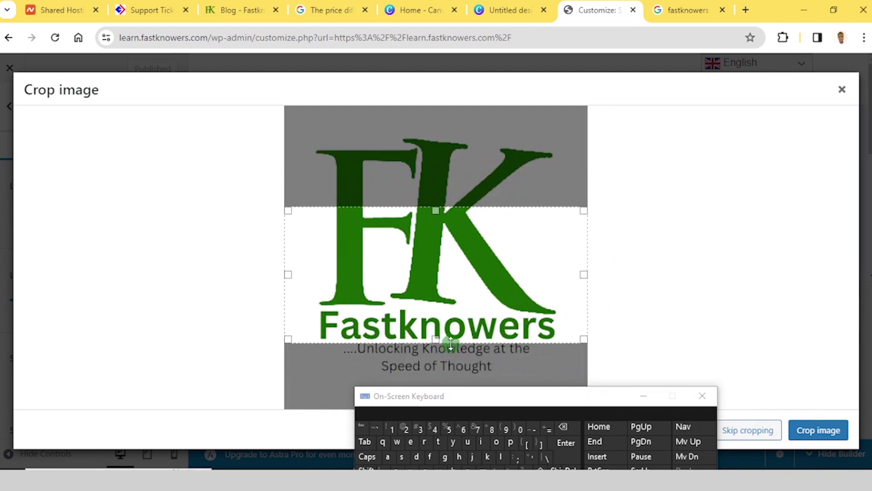
drag(440, 215, 460, 135)
drag(580, 236, 557, 269)
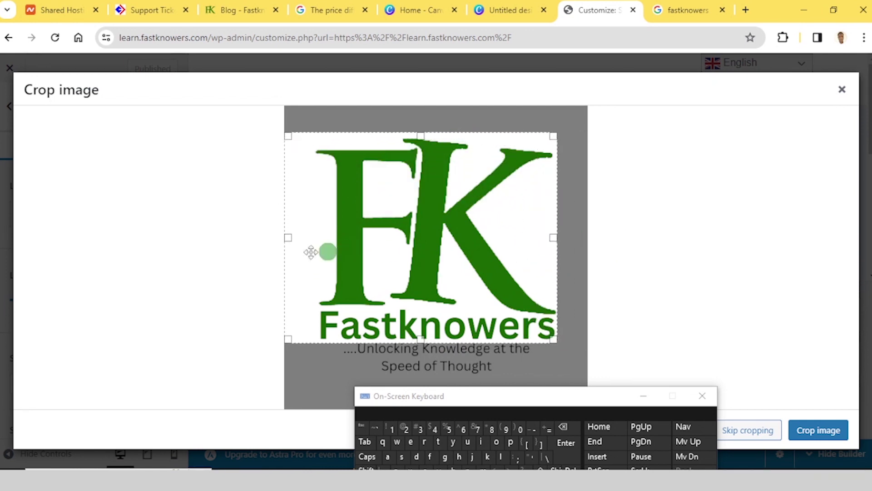
drag(284, 238, 313, 242)
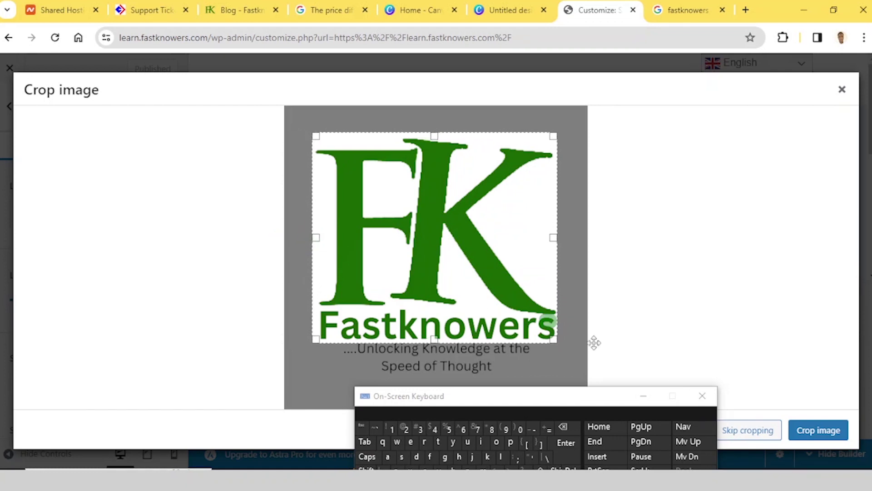
click(644, 396)
click(793, 424)
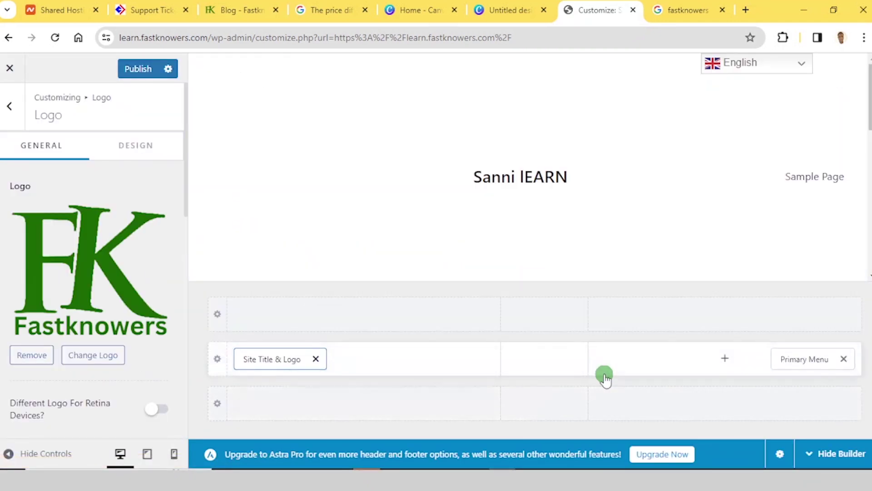
- Check the logo in the site preview and set the logo width to 100 px
click(364, 213)
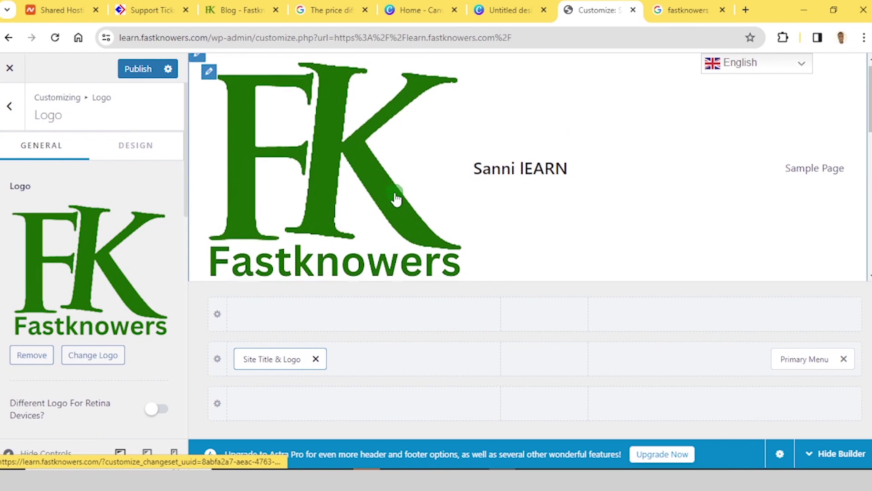
scroll(394, 221, down, 6)
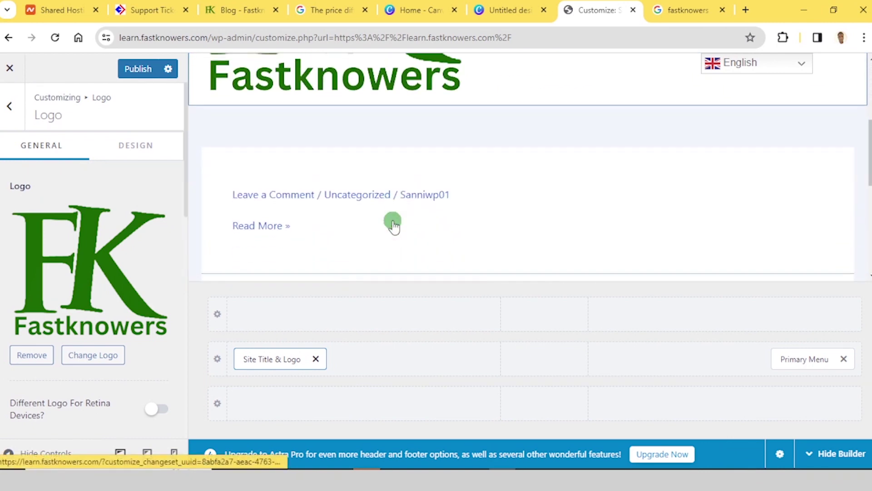
scroll(397, 223, up, 6)
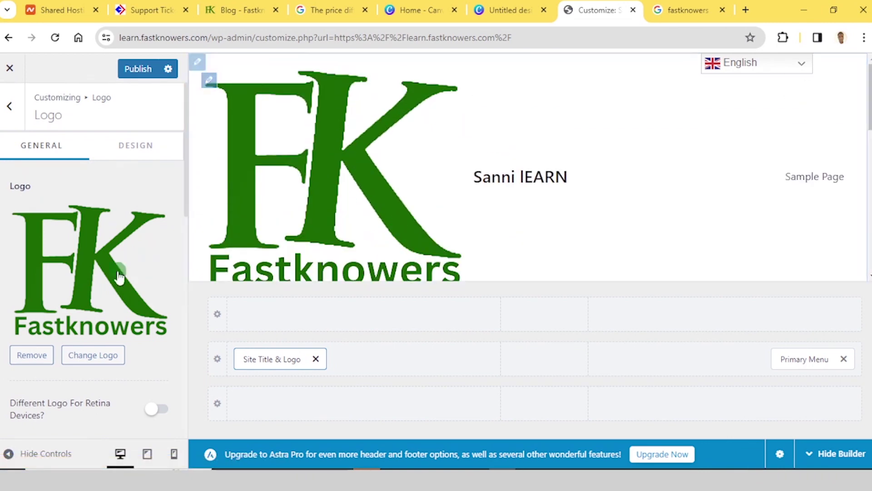
scroll(121, 250, down, 4)
click(141, 295)
text(0)
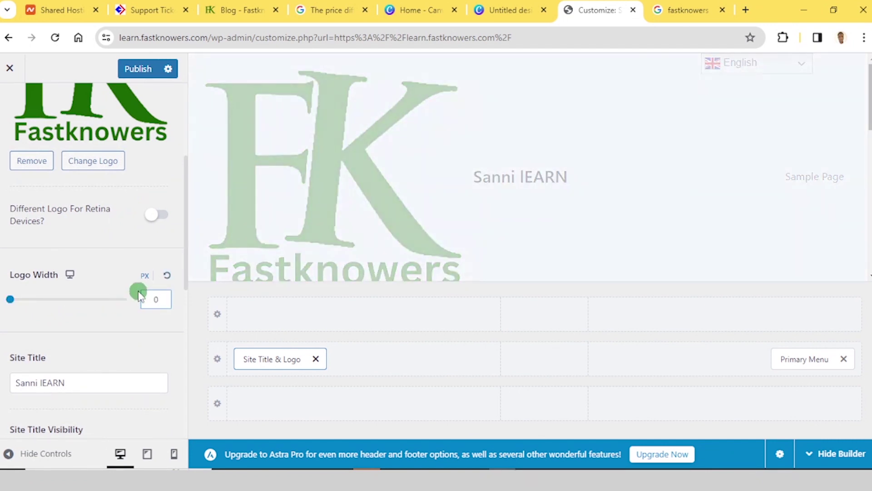
drag(9, 298, 30, 299)
key(Left)
key(Left)
key(Left)
key(Left)
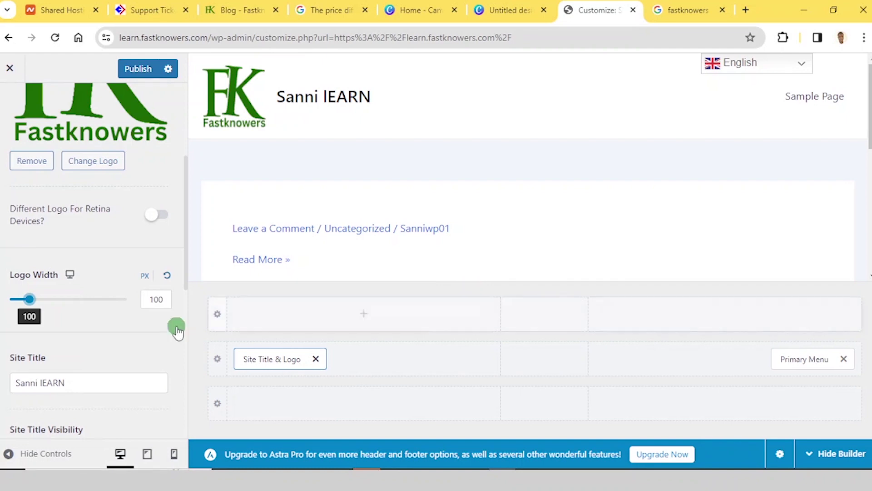
- Open the live learn.fastknowers.com site in a separate tab and compare its header with the customizer preview
scroll(177, 332, down, 4)
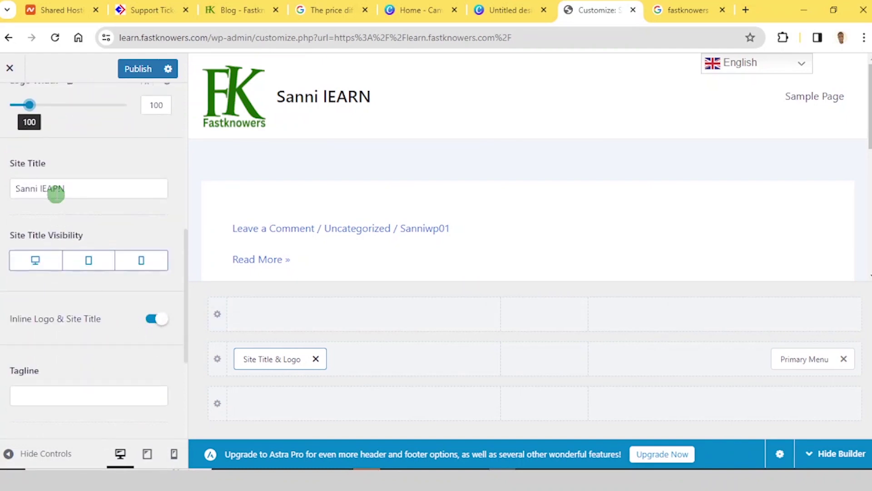
key(Return)
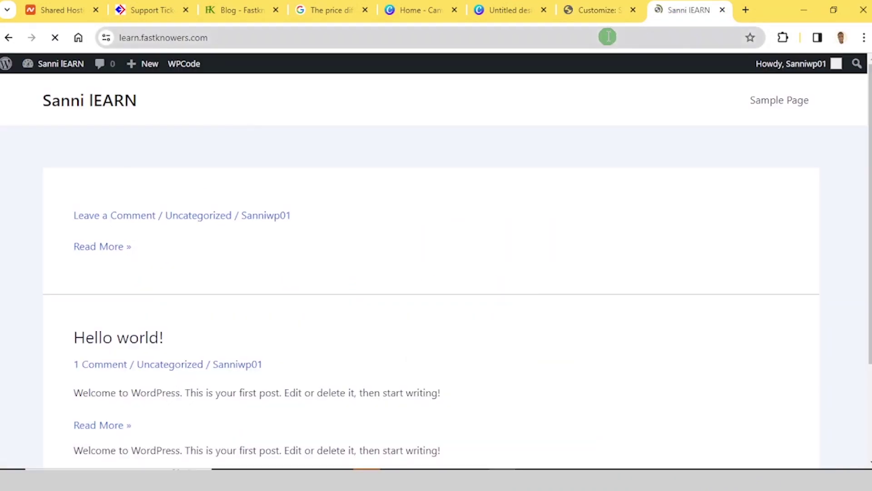
click(612, 11)
click(673, 10)
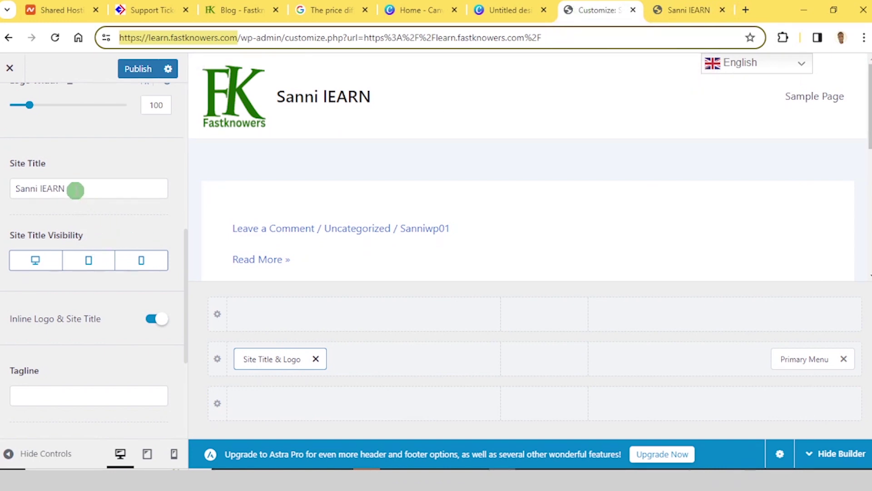
- Change the site title to "Fastknowers learning website"
triple_click(76, 190)
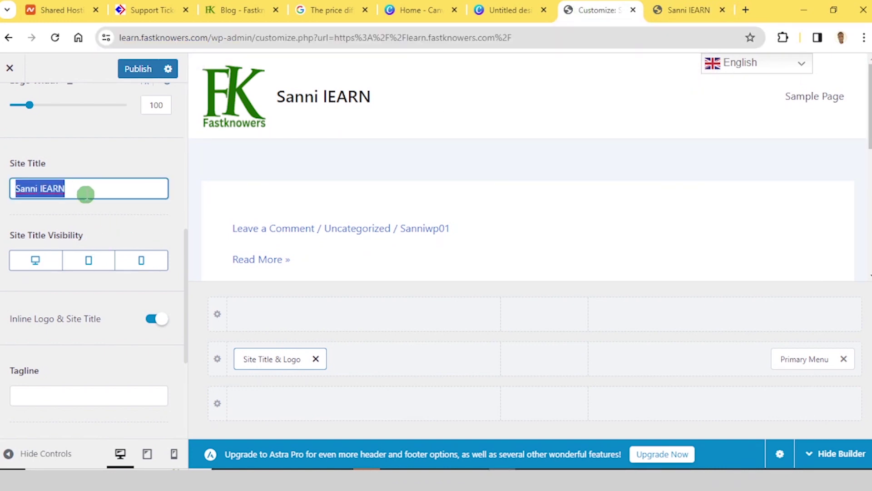
text(Fastknowers learn)
text(ing we)
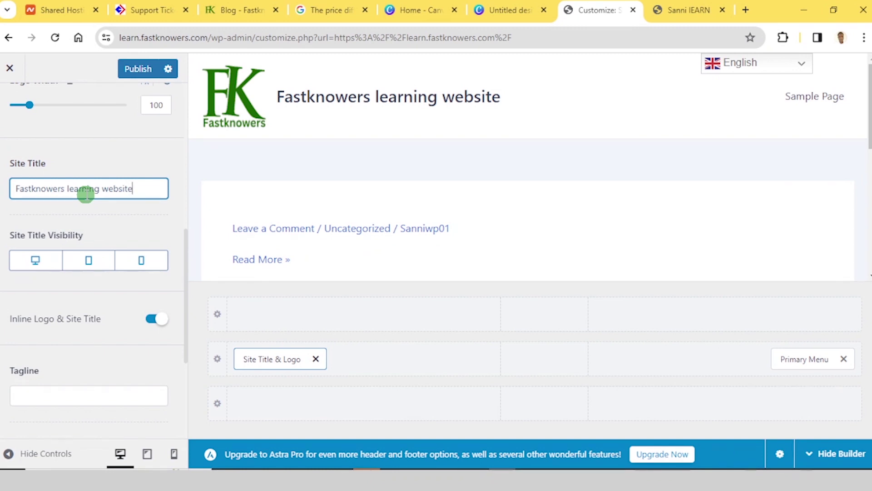
- Enter the tagline "At Fastknowers learn website, we teach people web design, wordpress, digital marketing and seo"
scroll(88, 196, down, 2)
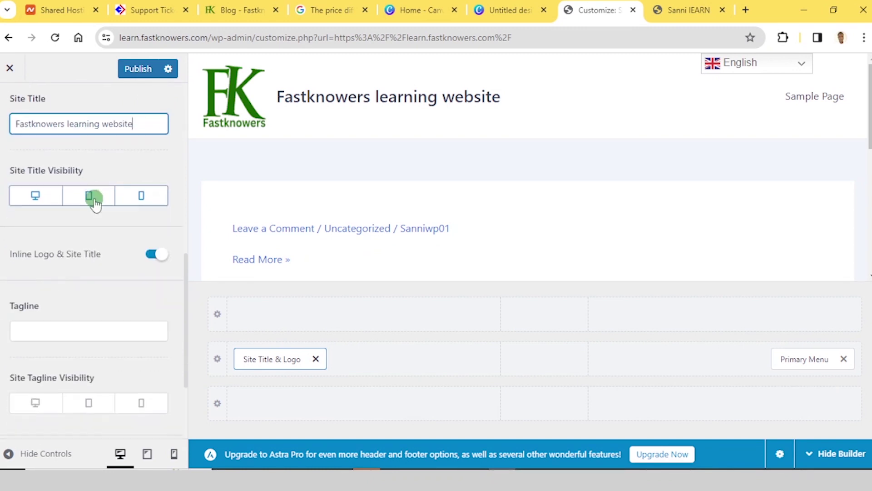
click(94, 332)
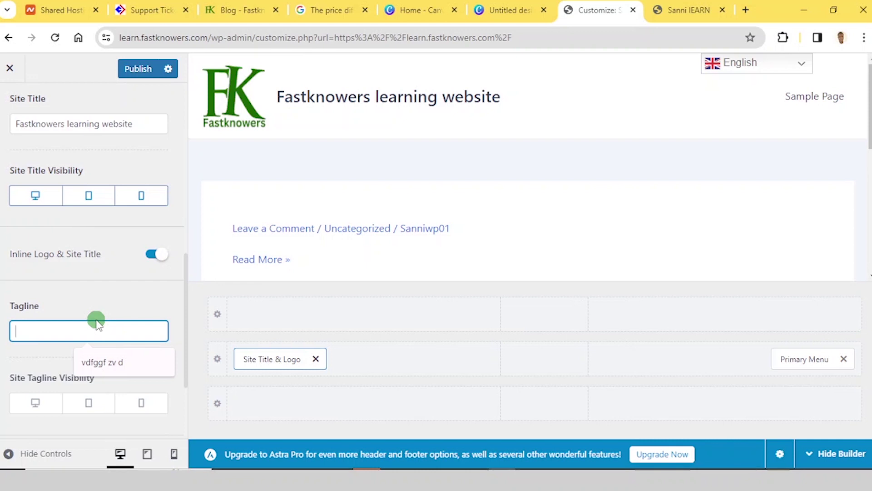
scroll(95, 318, down, 2)
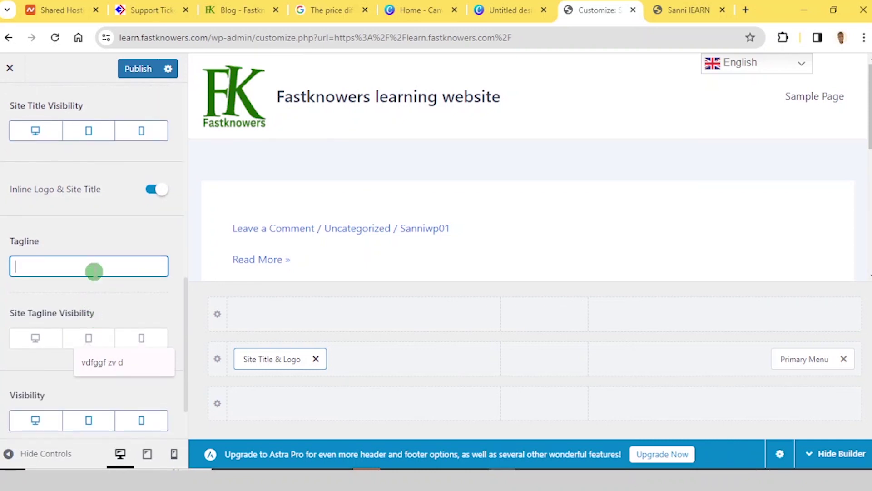
key(Caps_Lock)
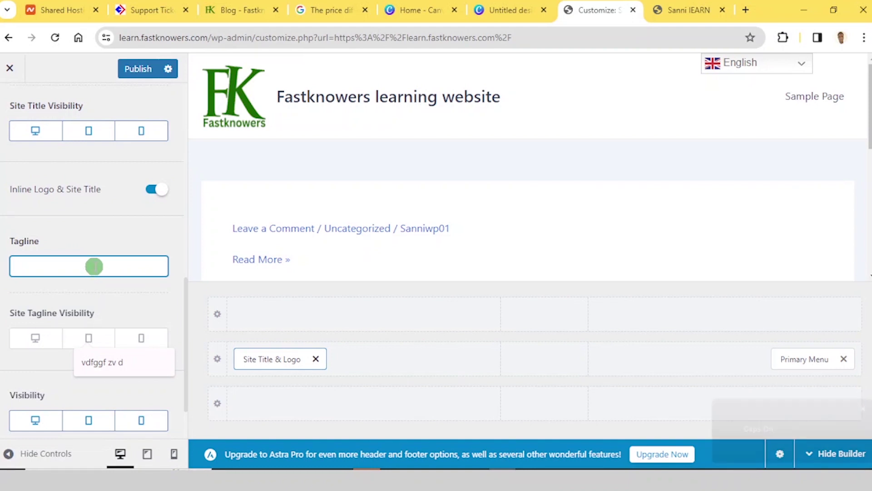
text(At Fast)
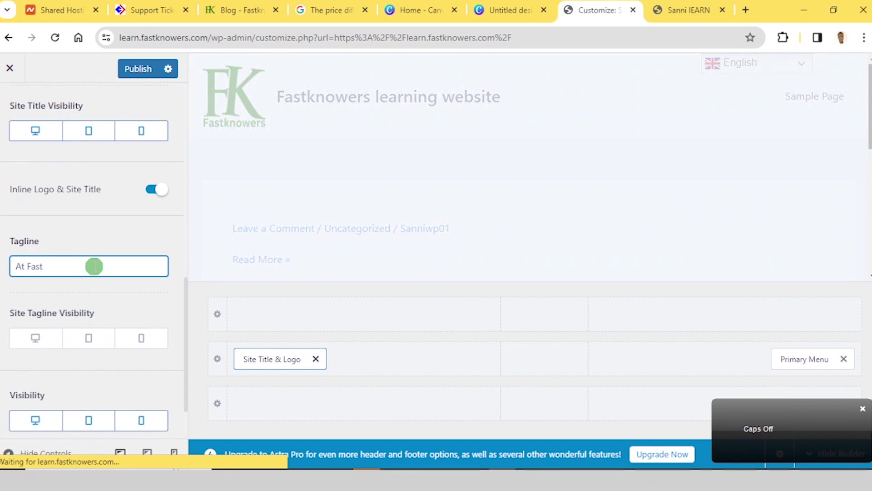
text(knowers)
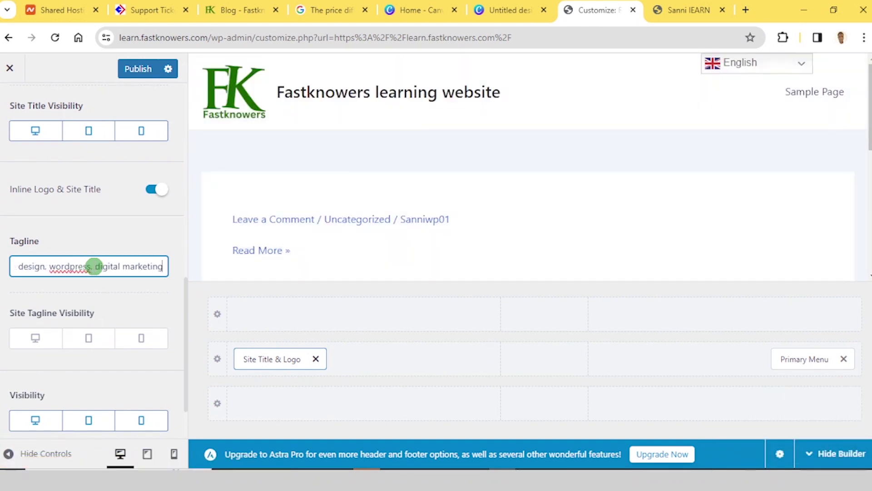
text(an)
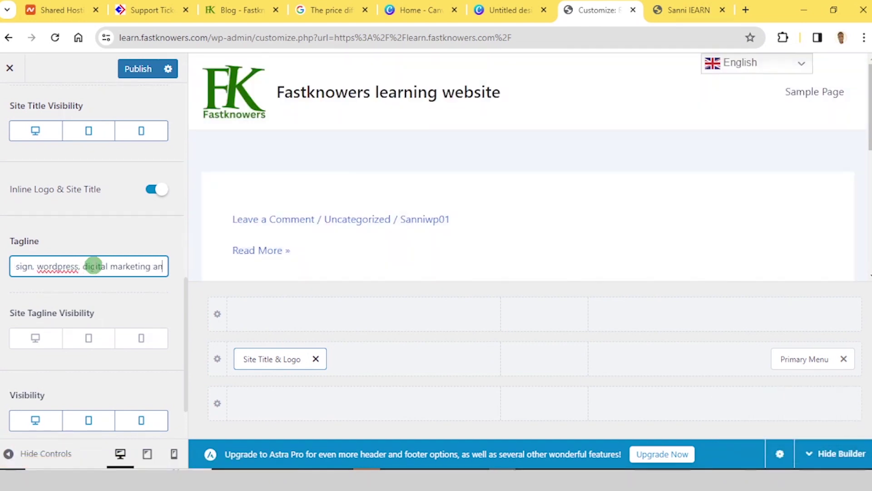
text(d seo,)
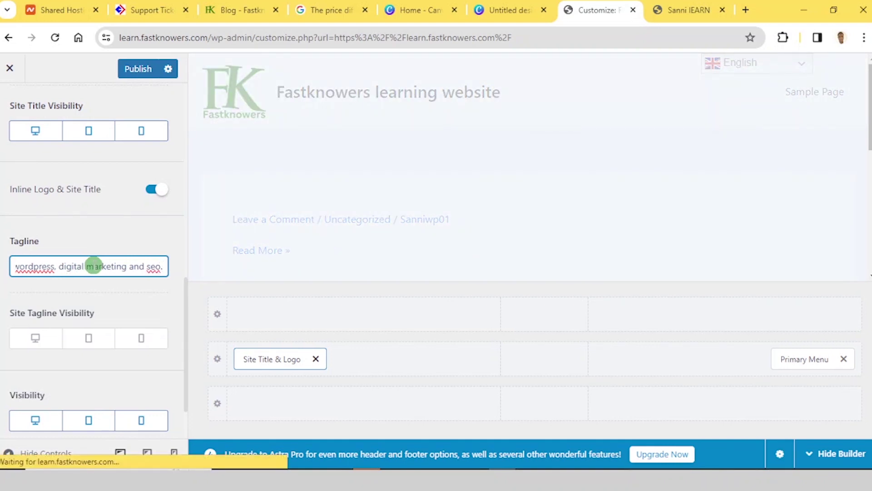
- Read through the entire tagline text to check its wording
key(Left)
key(Left)
key(Left)
key(Left)
key(Left)
key(Left)
key(Left)
key(Left)
key(Left)
key(Left)
key(Left)
key(Left)
key(Left)
key(Left)
key(Left)
key(Left)
key(Left)
key(Left)
key(Left)
key(Left)
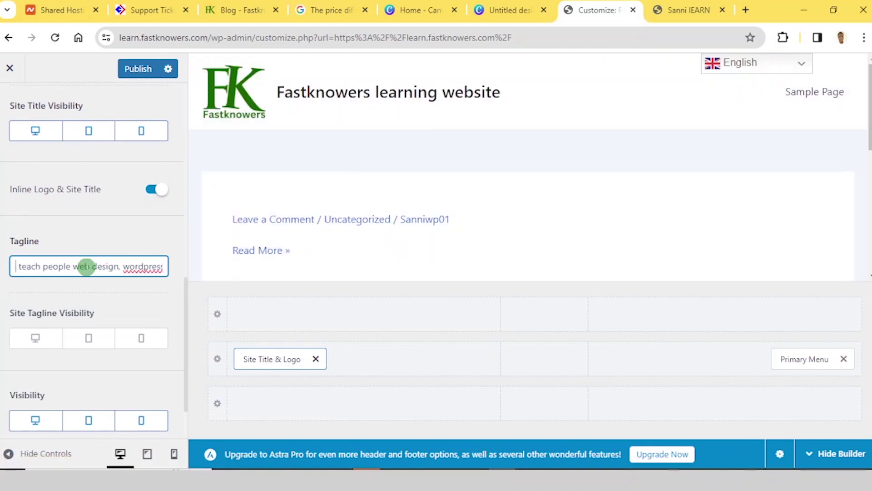
key(Left)
key(Left)
key(Left)
key(Left)
key(Left)
key(Left)
key(Left)
key(Left)
key(Left)
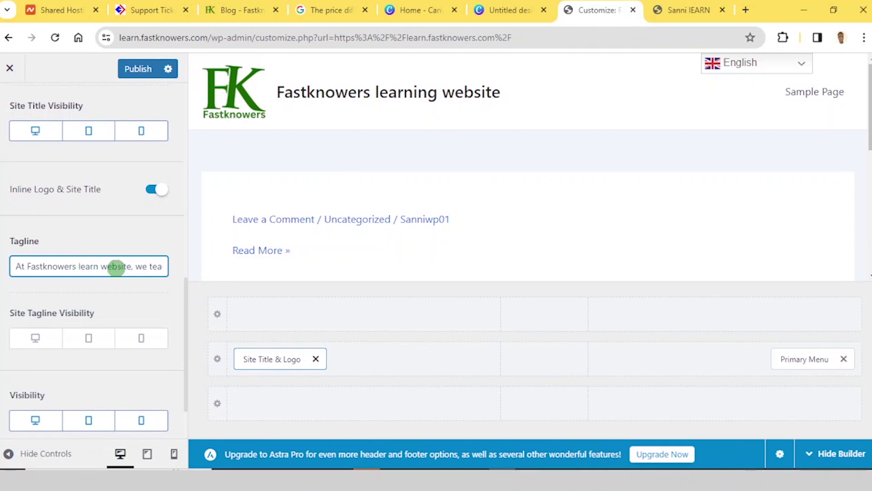
key(Right)
key(Right)
key(Right)
key(Right)
key(Right)
key(Right)
key(Right)
key(Right)
key(Right)
key(Right)
key(Right)
key(Right)
key(Right)
key(Right)
key(Right)
key(Right)
key(Right)
key(Right)
key(Right)
key(Right)
key(Right)
key(Right)
key(Right)
key(Right)
key(Right)
key(Right)
key(Right)
key(Right)
key(Right)
key(Right)
key(Right)
key(Right)
key(Right)
key(Right)
key(Right)
key(Right)
key(Right)
key(Right)
key(Right)
key(Right)
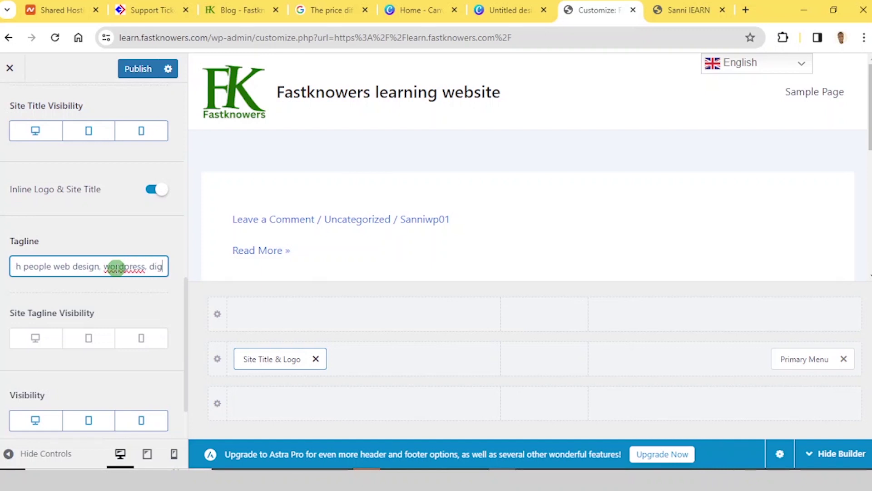
key(Home)
- Open the site icon settings and bring up the media library to choose an icon image
scroll(93, 265, down, 2)
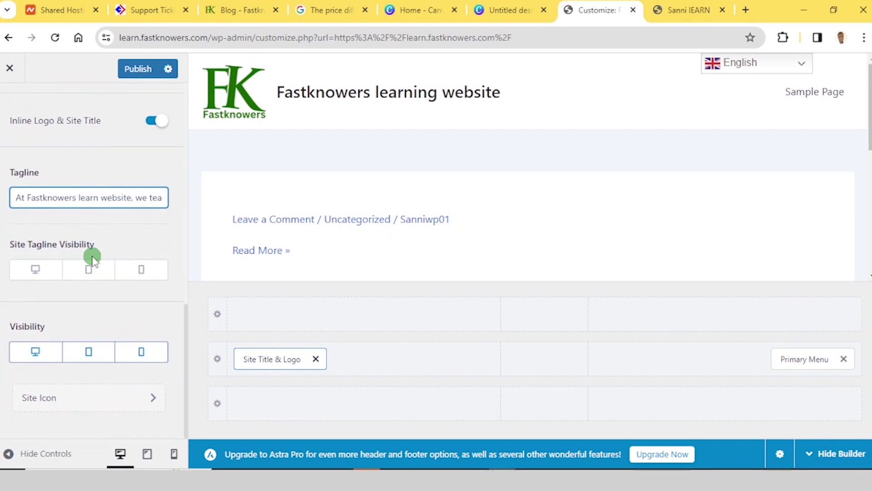
click(148, 399)
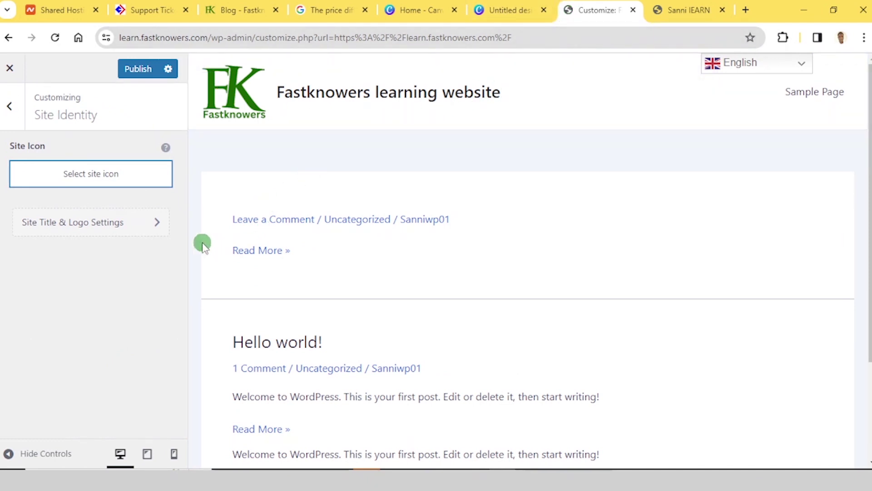
click(100, 177)
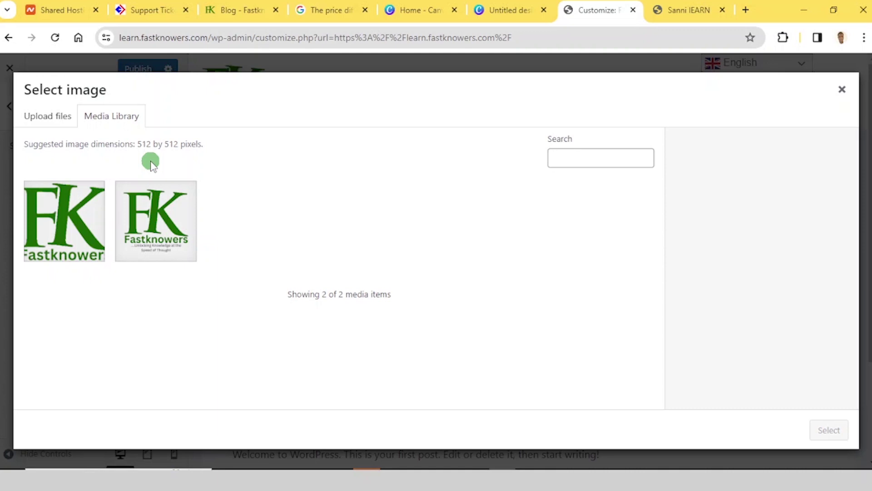
- Switch to the Canva design and crop the Fastknowers logo down to just the FK letters, cutting off the FASTKNOWERS wording
click(491, 9)
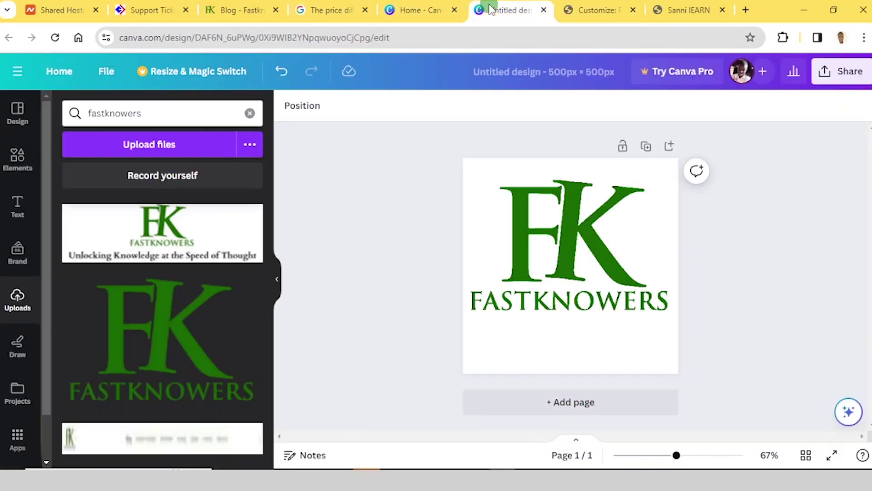
click(561, 241)
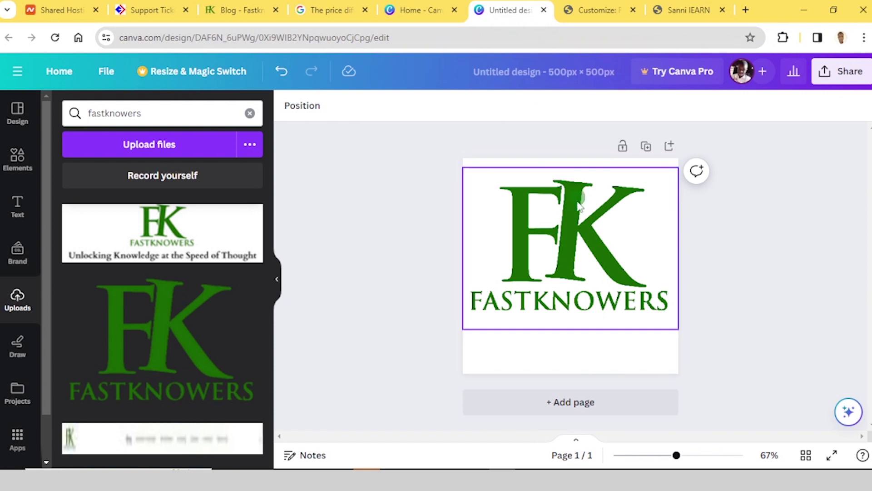
click(558, 238)
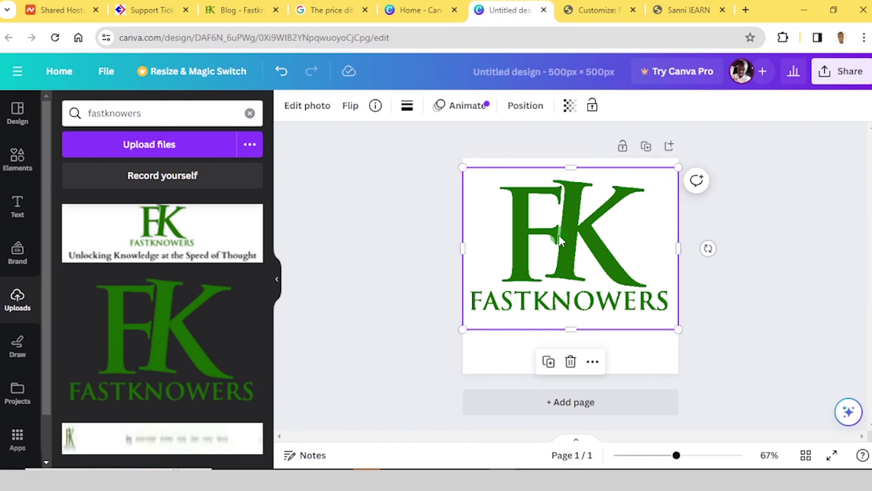
double_click(570, 330)
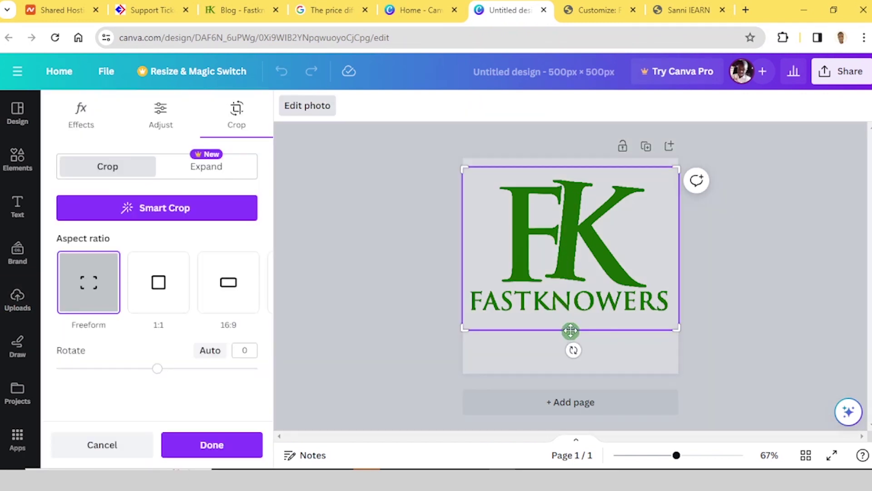
drag(461, 327, 491, 287)
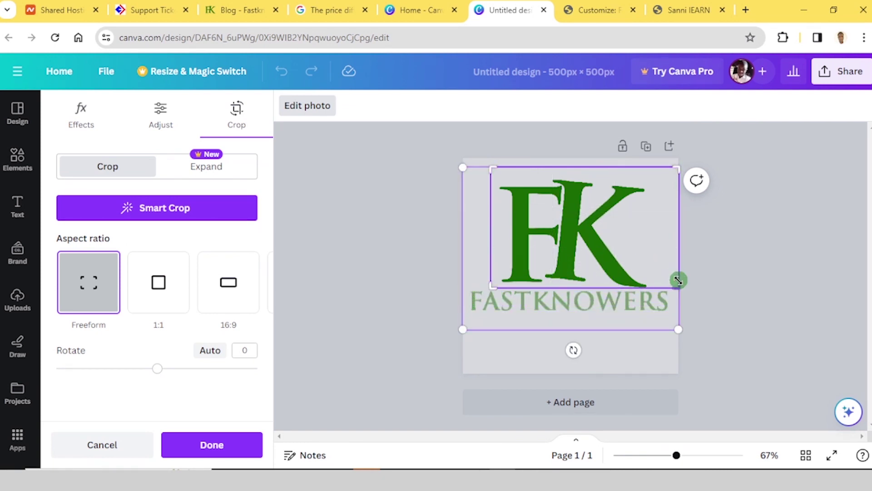
drag(676, 284, 649, 287)
drag(647, 167, 650, 176)
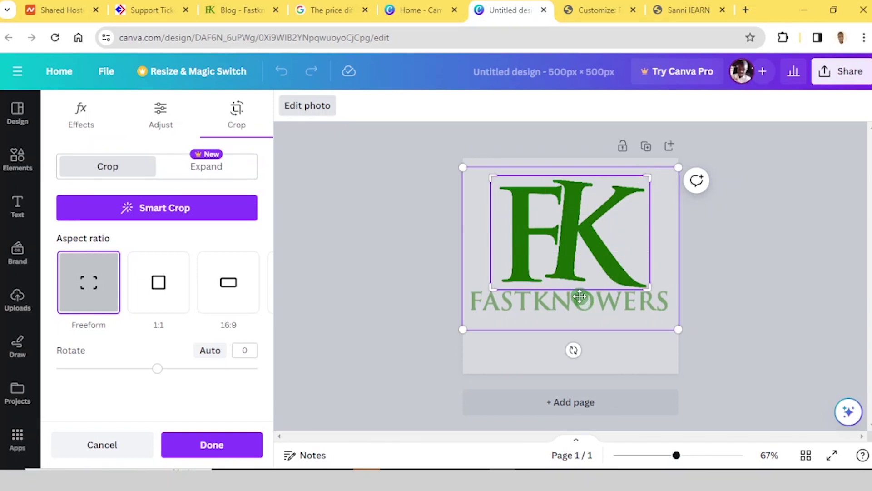
click(210, 444)
- Enlarge the cropped FK letters to nearly the full canvas width and centre them on the page
drag(558, 251, 556, 276)
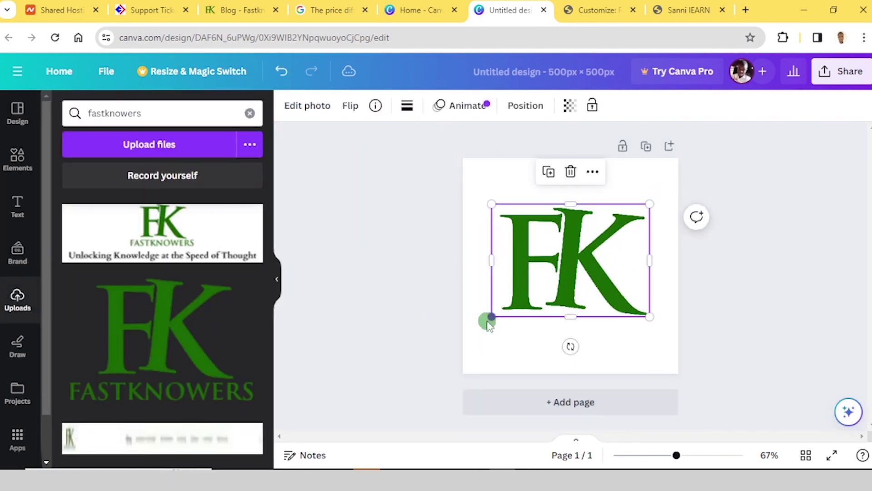
drag(490, 316, 472, 331)
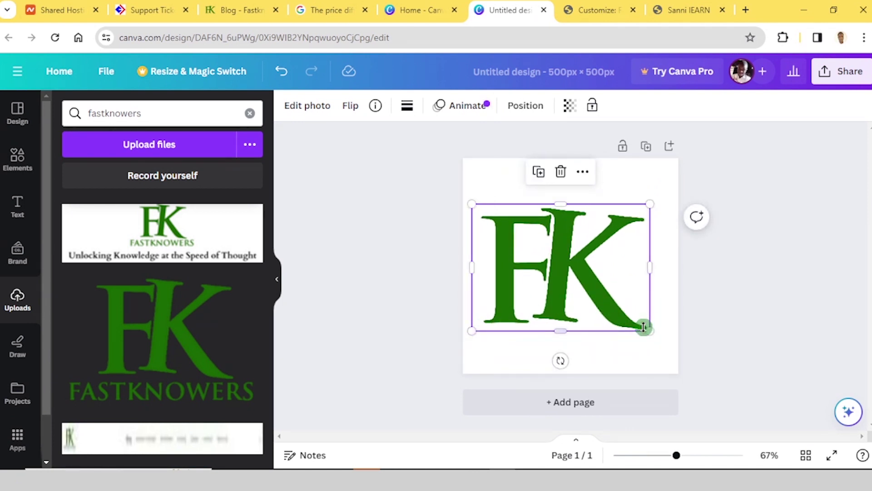
drag(652, 332, 663, 339)
mouse_move(537, 286)
mouse_down()
mouse_move(545, 287)
mouse_move(540, 278)
mouse_up()
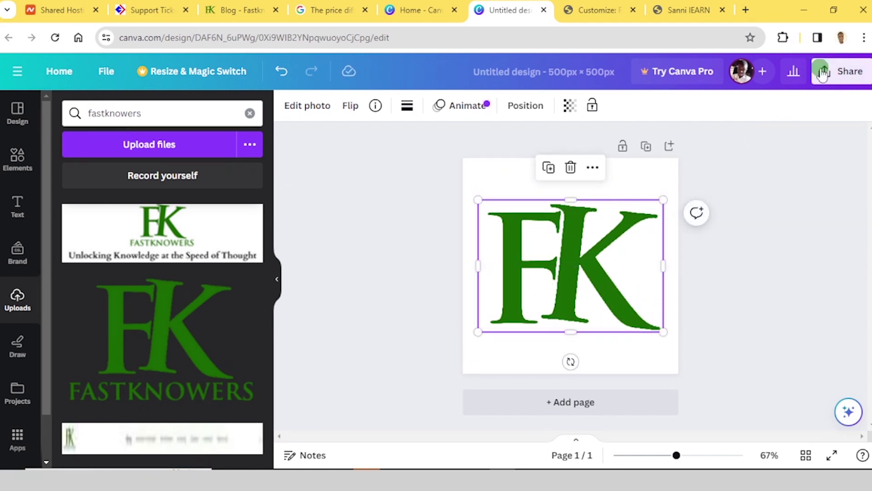
click(764, 139)
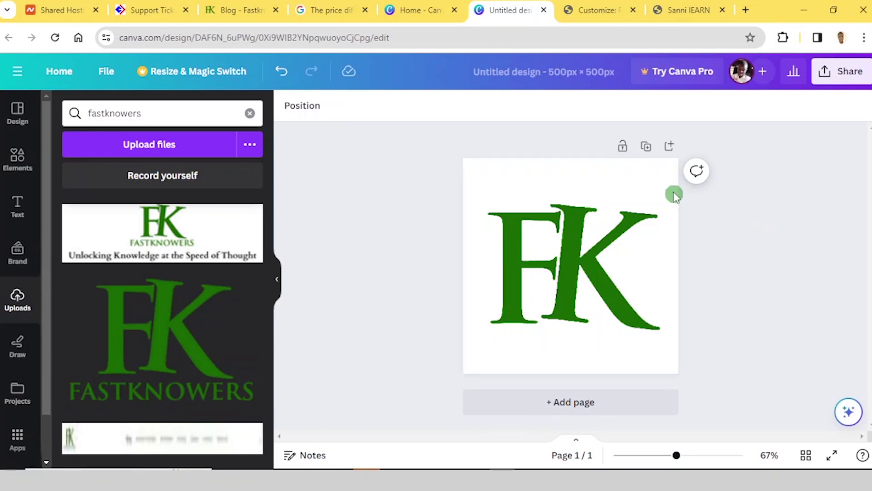
click(145, 13)
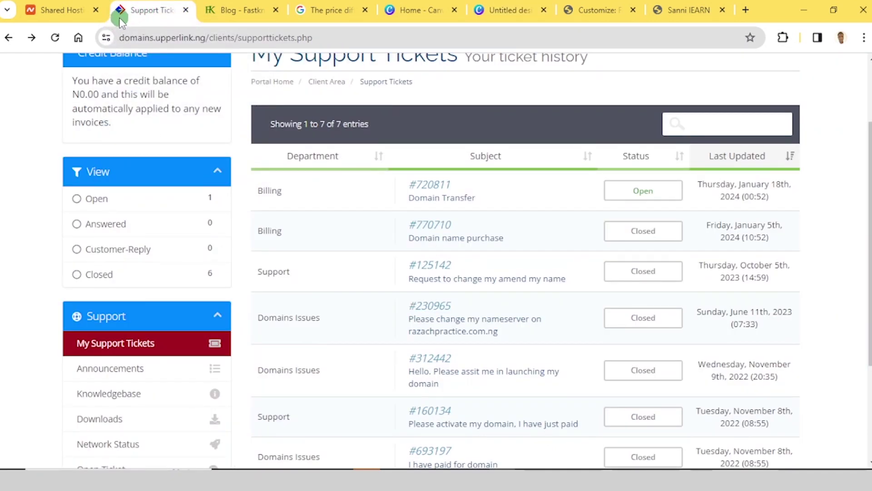
click(64, 12)
mouse_move(69, 64)
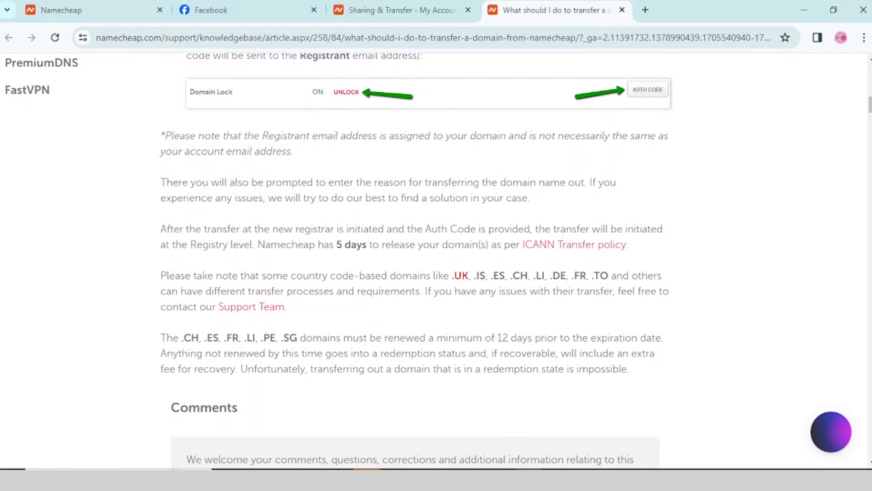
click(500, 459)
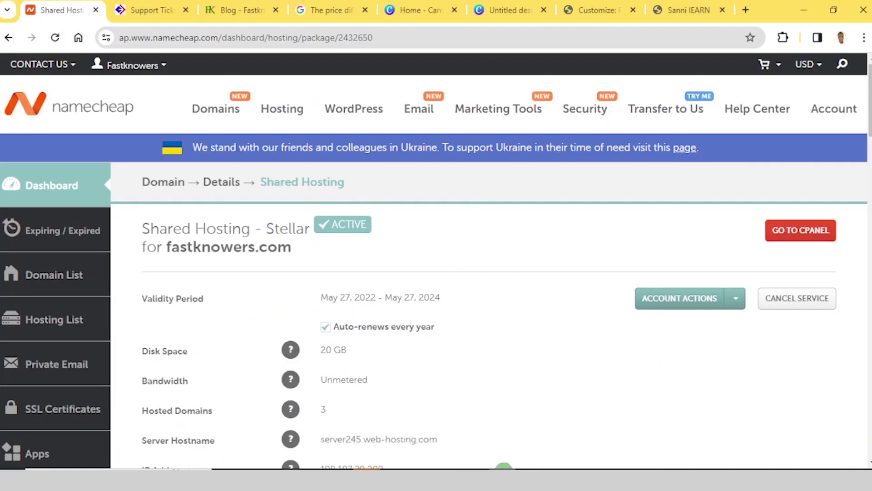
click(507, 11)
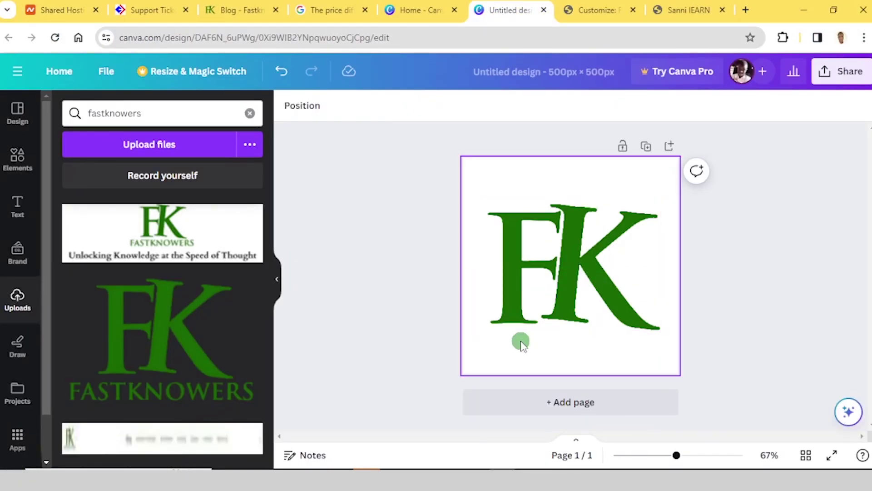
- Open the download options of the FK icon design with PNG as the file type
click(845, 73)
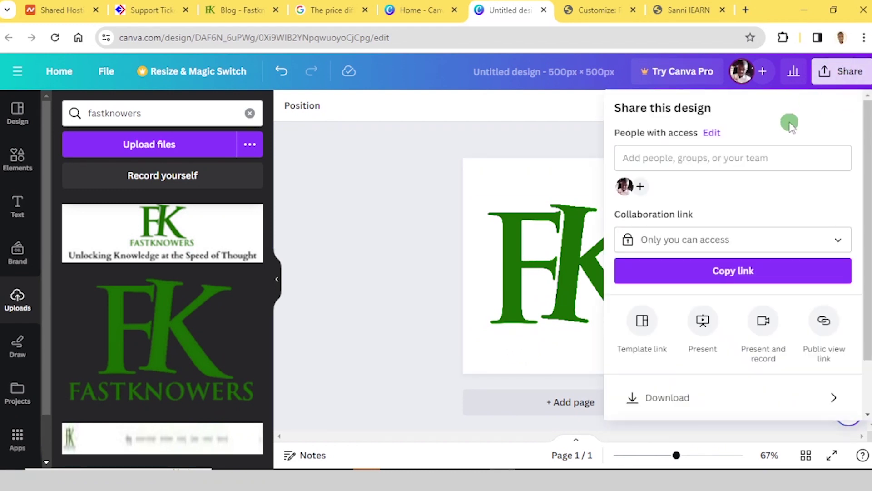
scroll(773, 318, down, 2)
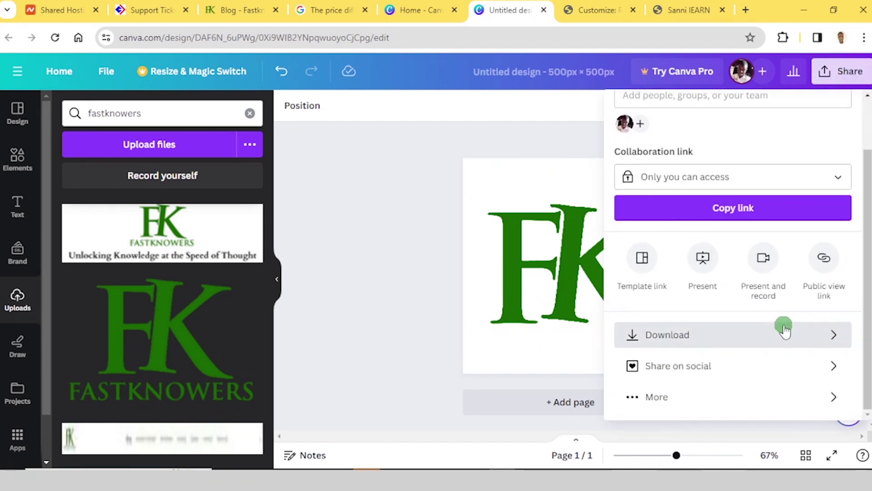
click(785, 331)
click(735, 316)
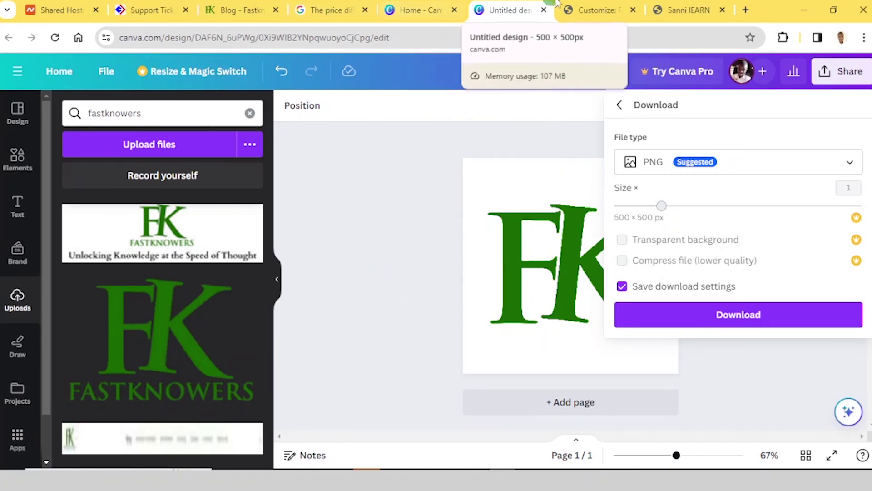
- Return to the WordPress image selection and upload the PNG file "icon fastknowers" from the Downloads folder
click(568, 10)
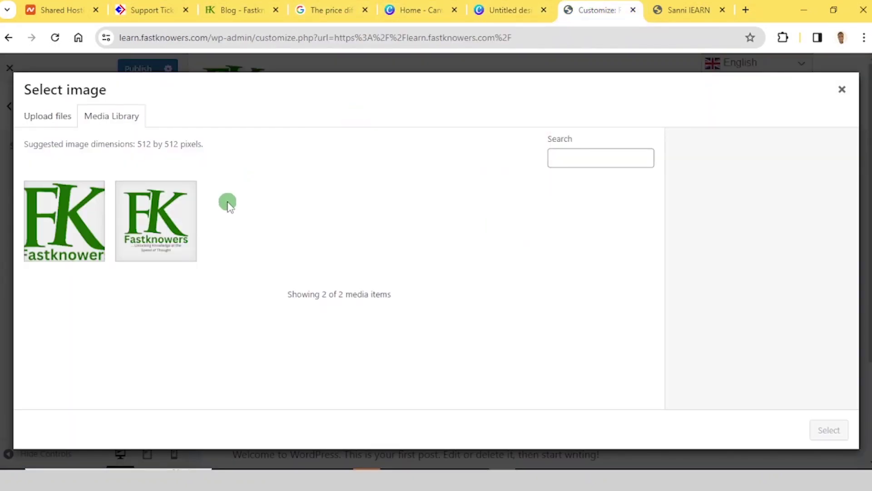
click(38, 117)
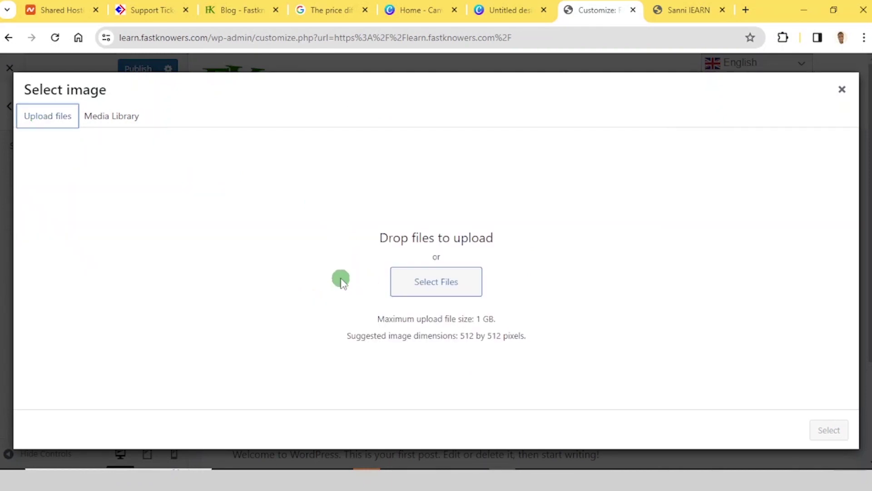
click(447, 287)
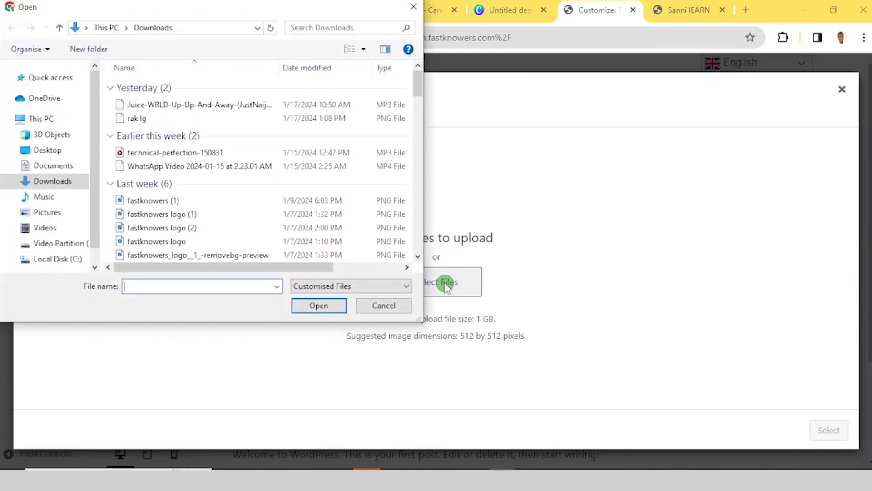
scroll(221, 230, down, 2)
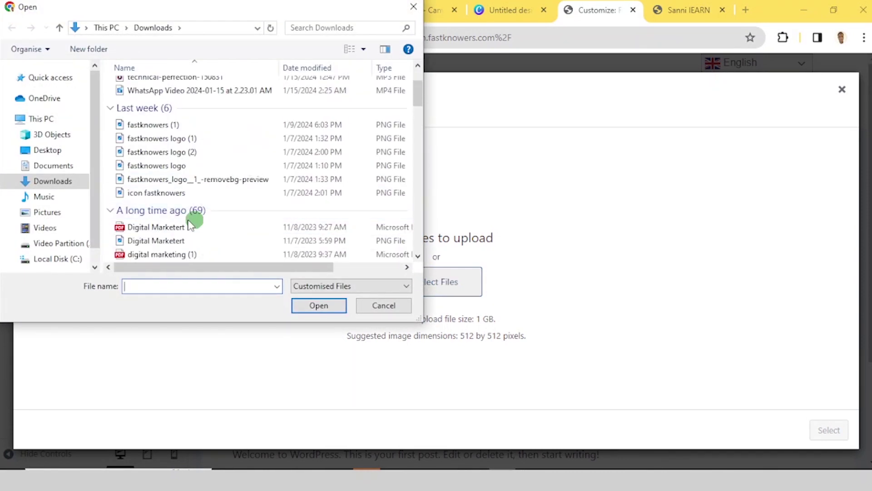
click(156, 192)
click(318, 306)
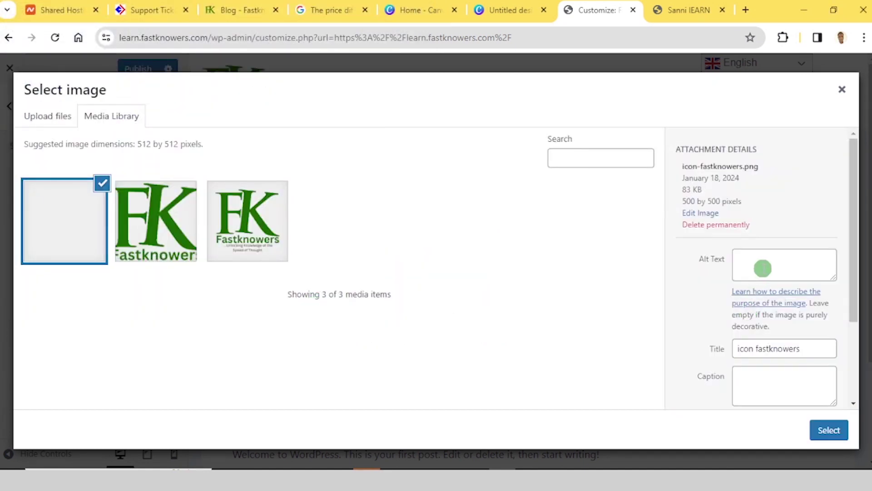
- Enter the alt text "This is the Fastknowers Learn site icon" for the uploaded icon image
click(763, 268)
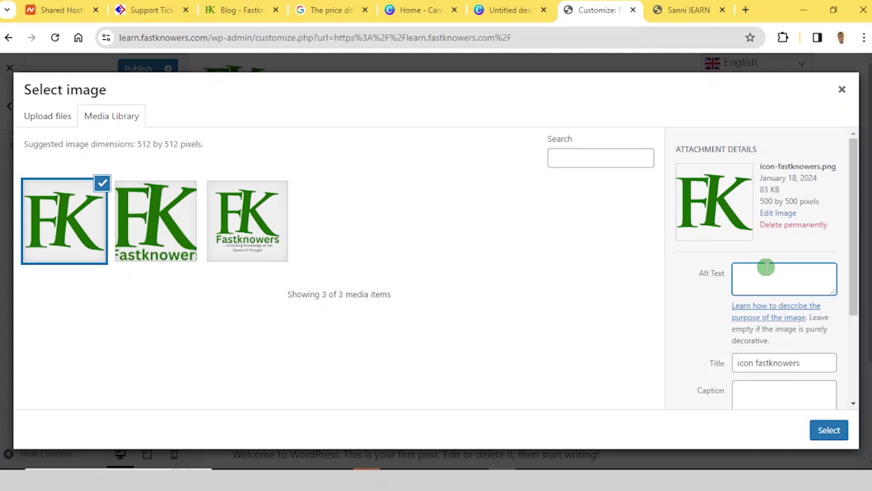
key(Caps_Lock)
text(is is the Fastknow)
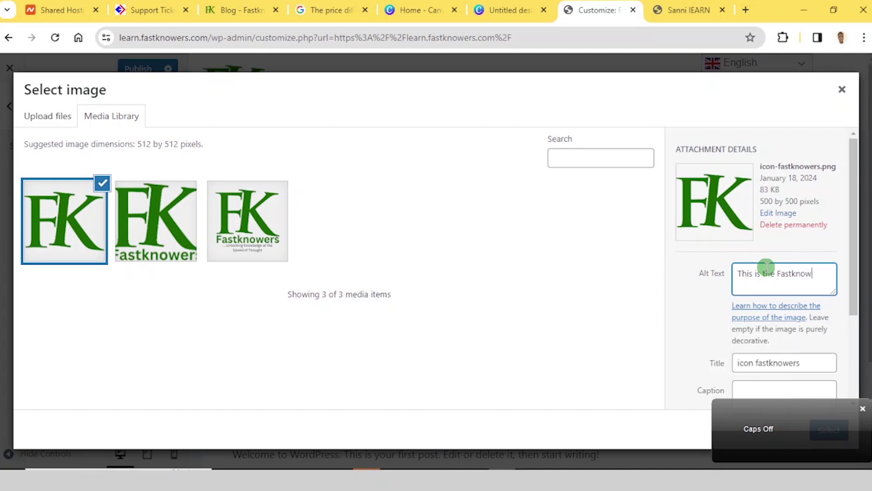
text(ers Learn site icon)
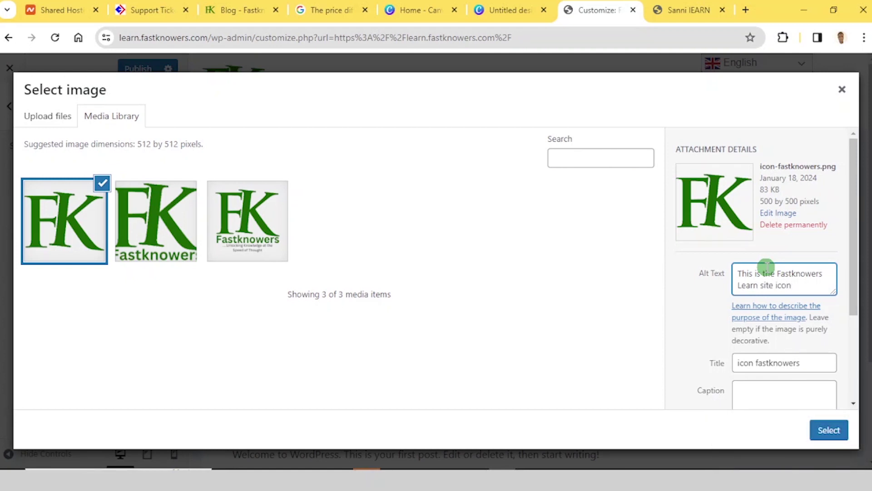
- Copy the icon image's alt text into its description
key(ctrl+a)
key(ctrl+c)
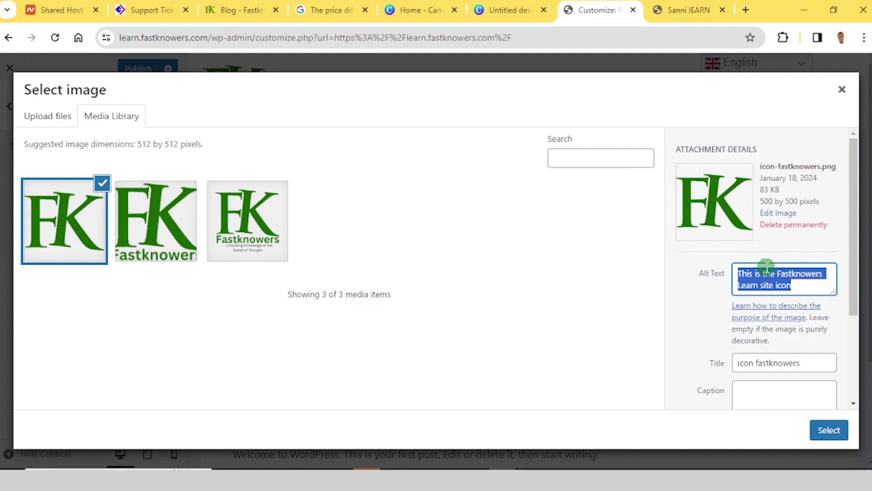
scroll(766, 265, down, 3)
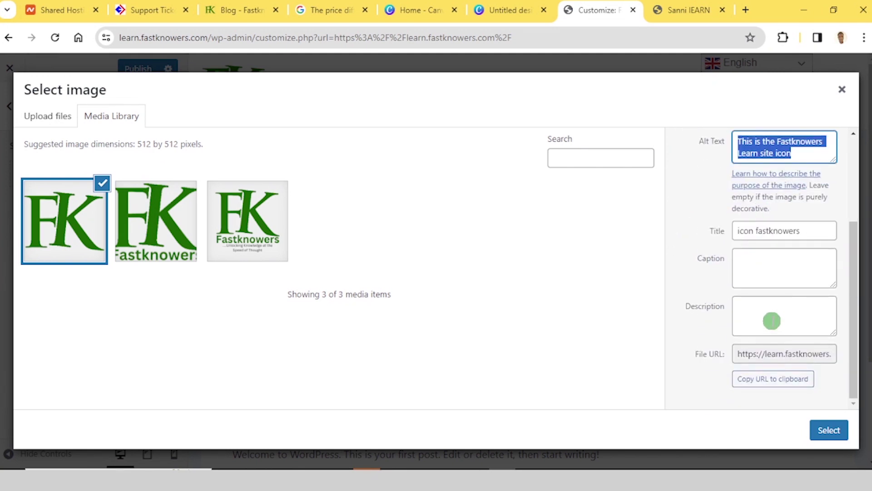
click(771, 320)
key(ctrl+v)
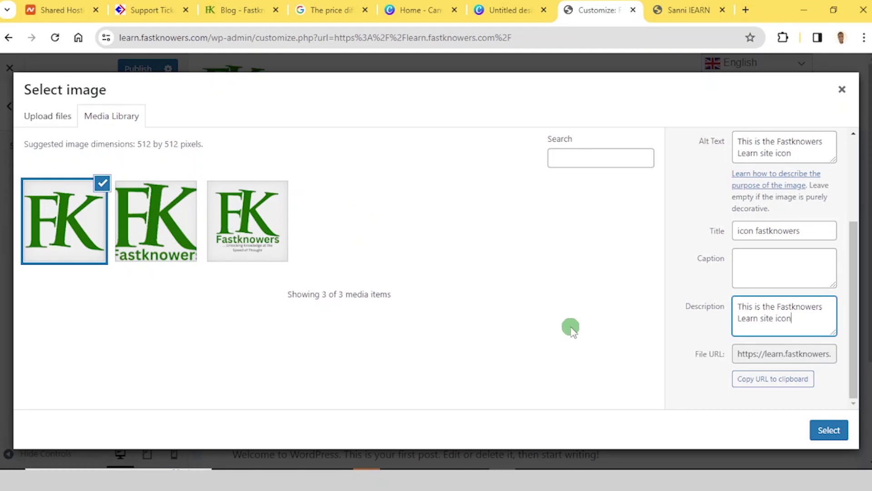
- Set the FK image as the site icon, accepting the proposed crop, and publish the customizer changes
click(828, 428)
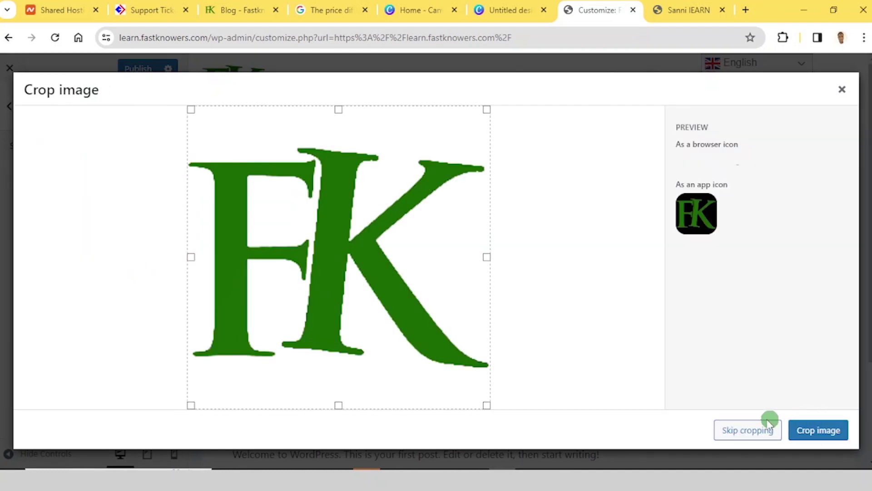
click(807, 432)
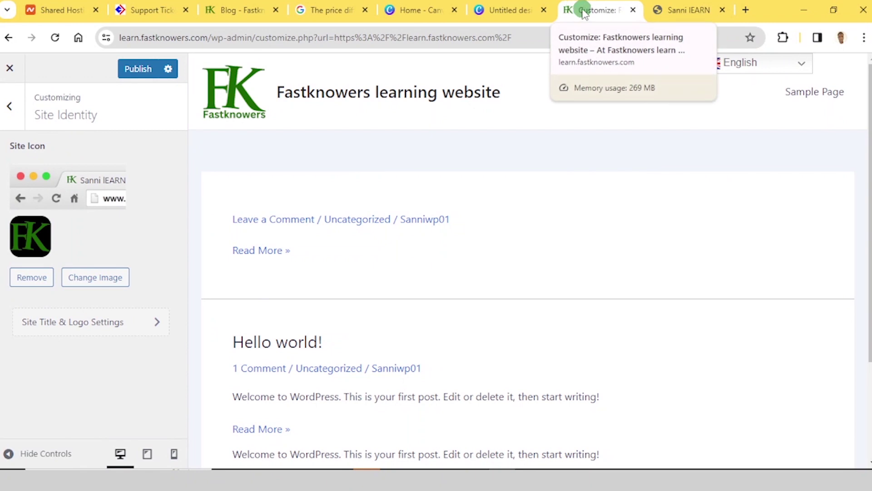
click(691, 10)
click(590, 9)
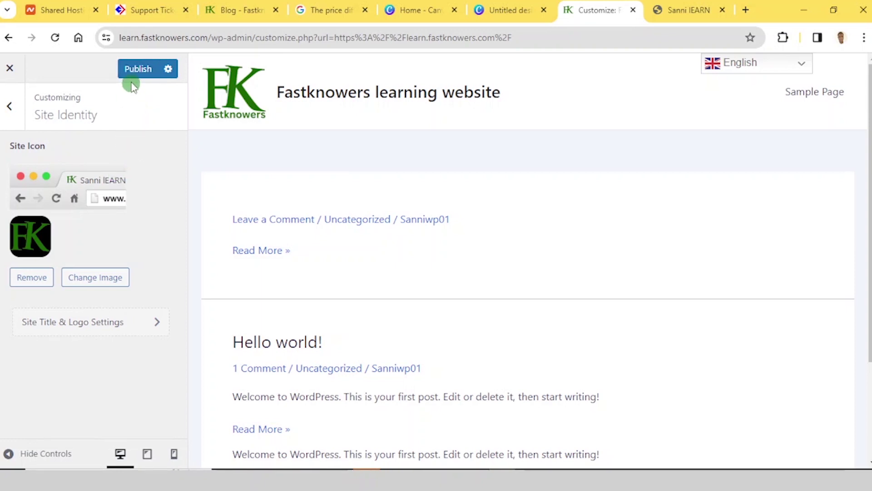
click(133, 73)
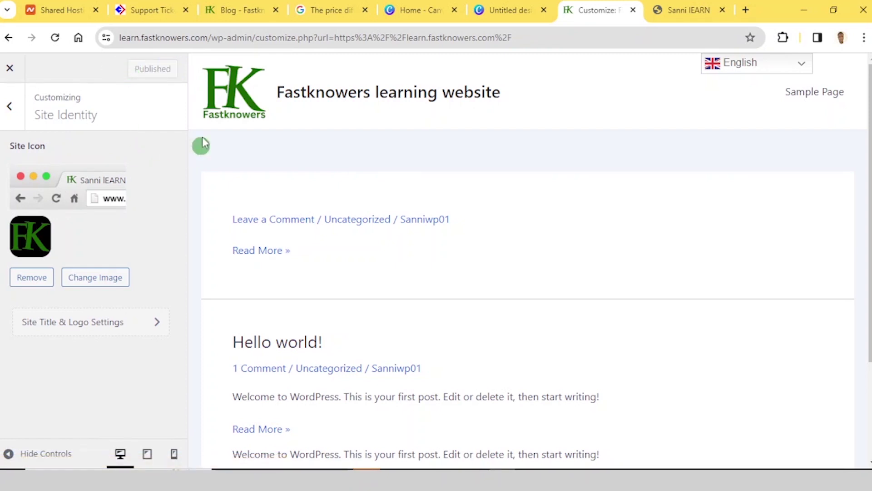
- Reload the live learn.fastknowers.com page and check its logo, site title and tab icon
click(678, 10)
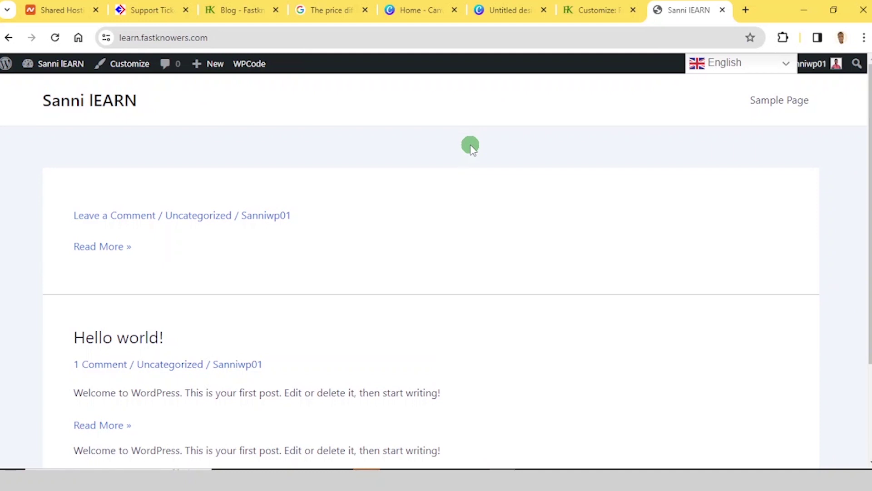
click(56, 46)
mouse_move(64, 73)
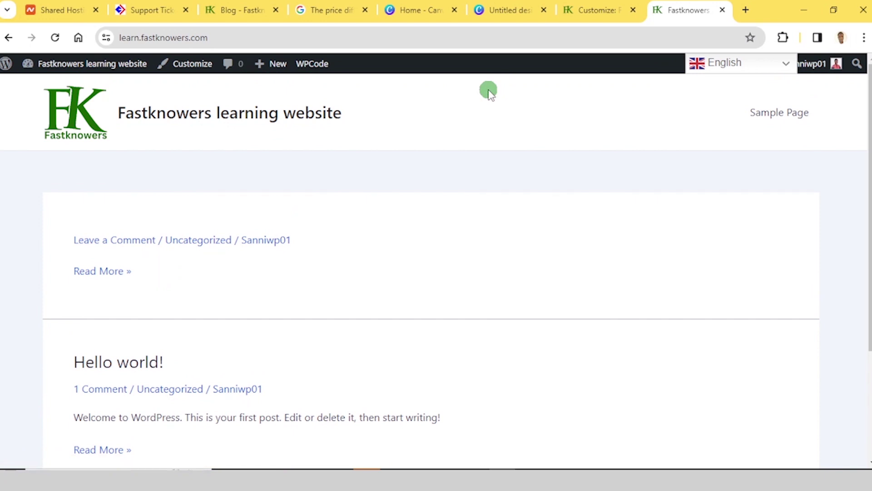
scroll(489, 93, down, 3)
scroll(489, 142, up, 3)
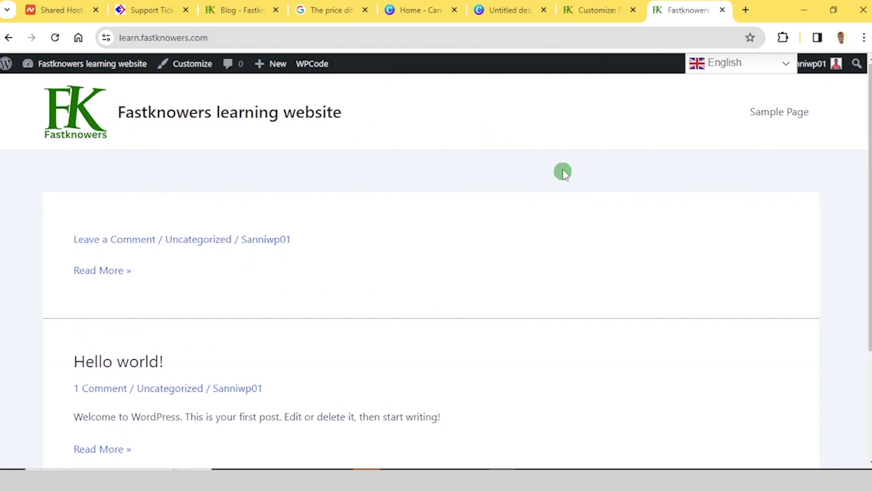
scroll(563, 166, down, 3)
click(509, 11)
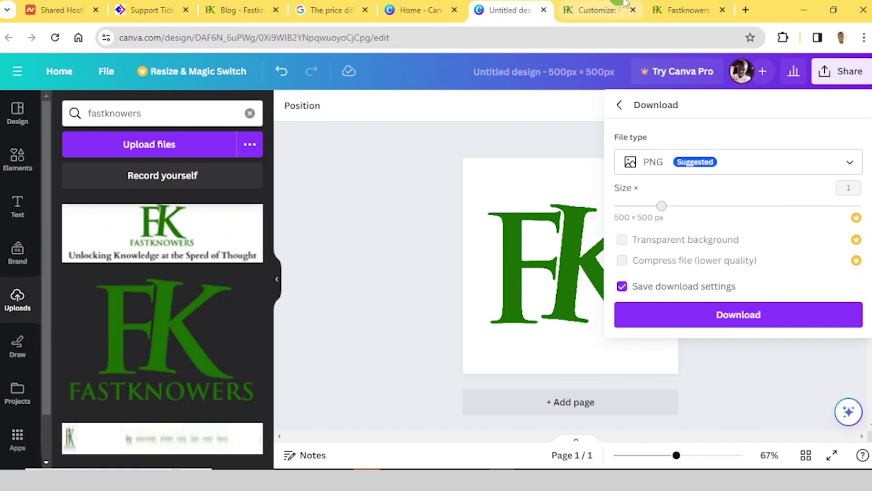
click(328, 10)
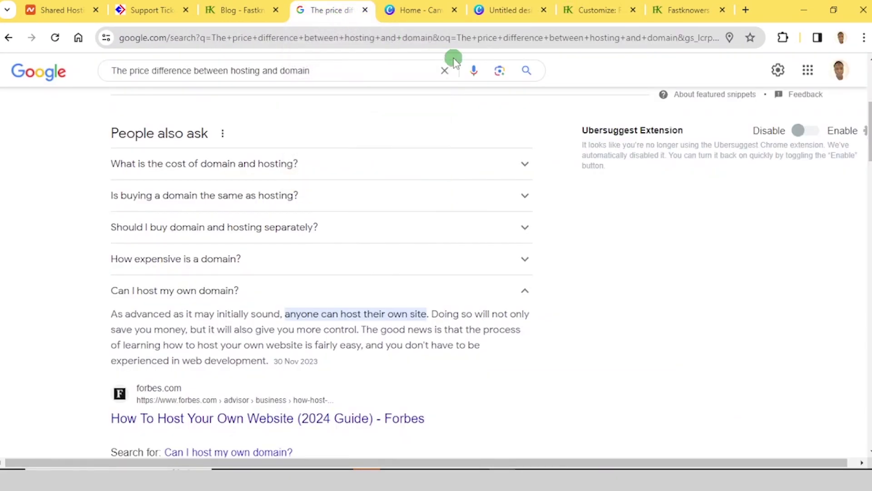
click(589, 3)
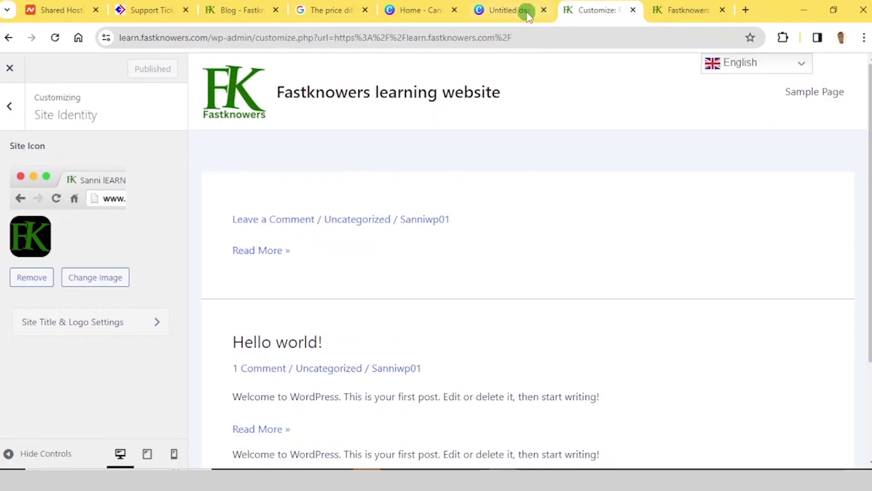
click(514, 12)
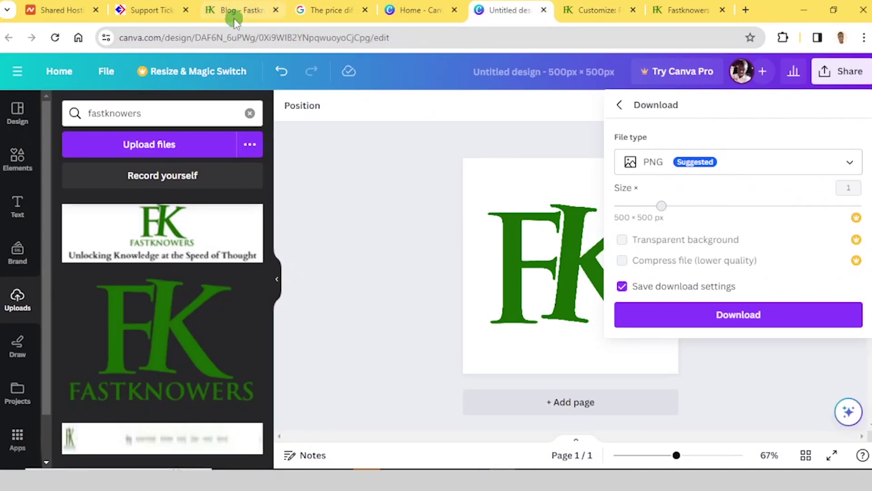